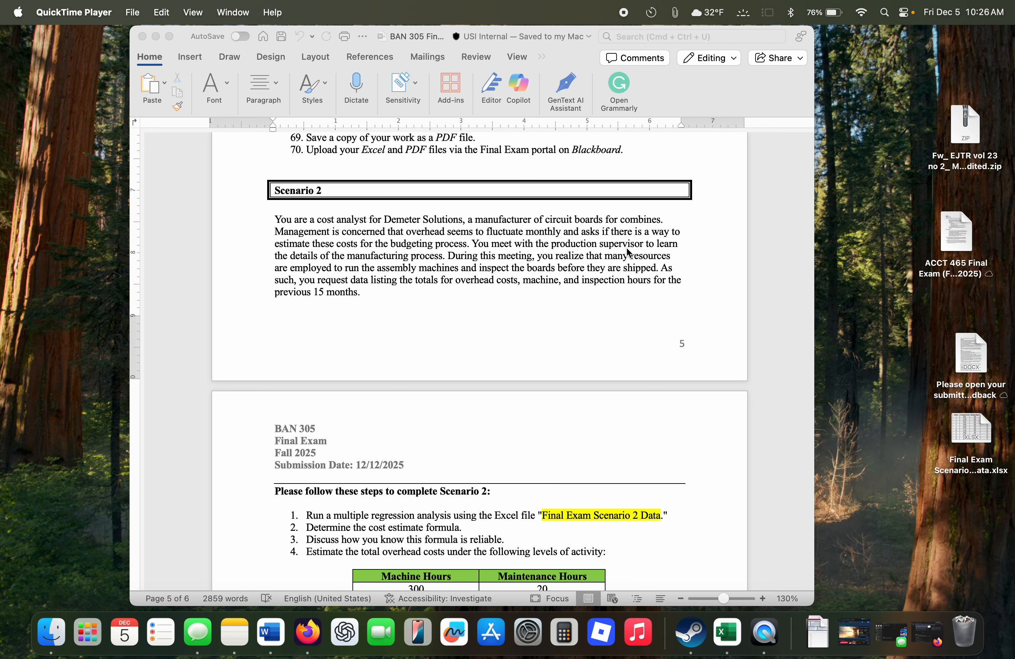
- Review the Scenario 2 instructions and open the Final Exam Scenario 2 Data workbook in Excel on its Overhead Cost Data sheet
{"action": "scroll", "coordinate": [645, 241], "scroll_direction": "down", "scroll_amount": 1}
{"action": "scroll", "coordinate": [644, 240], "scroll_direction": "down", "scroll_amount": 1}
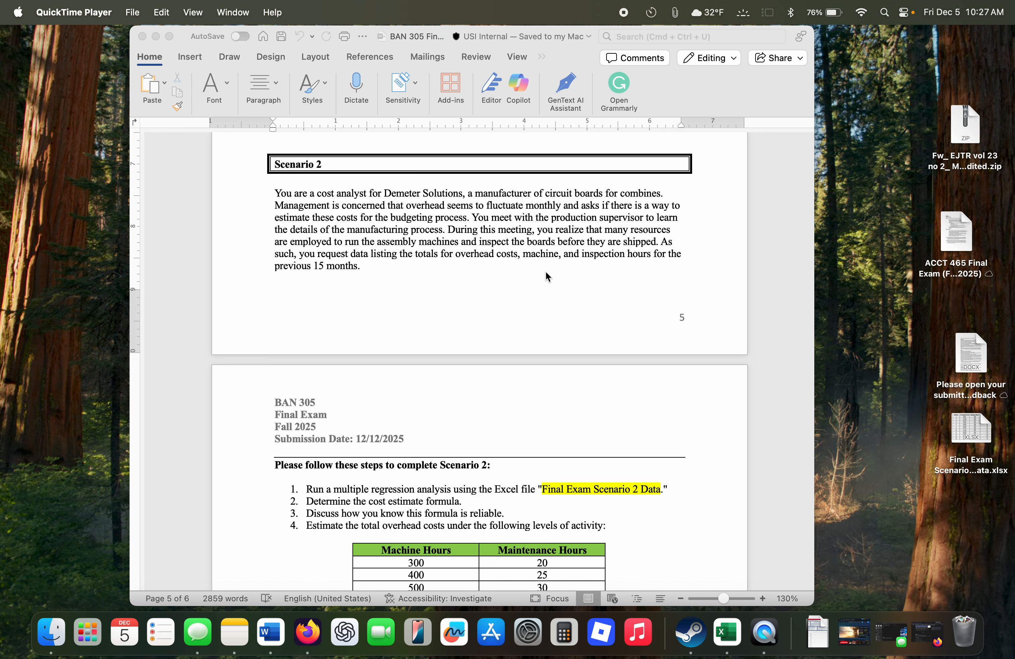
{"action": "scroll", "coordinate": [546, 272], "scroll_direction": "down", "scroll_amount": 3}
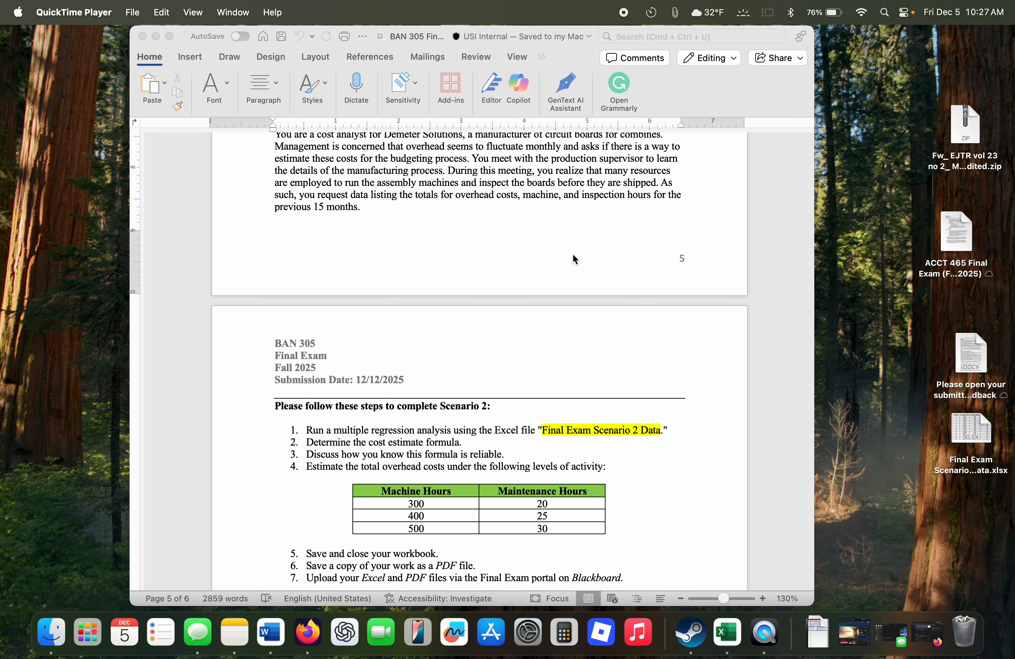
{"action": "scroll", "coordinate": [566, 254], "scroll_direction": "up", "scroll_amount": 1}
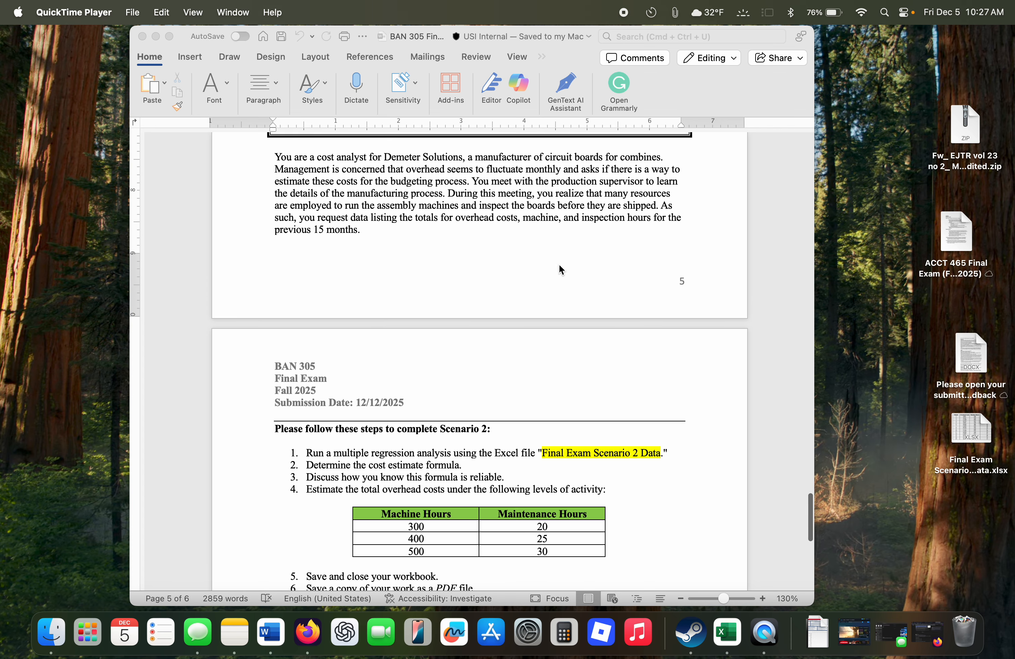
{"action": "scroll", "coordinate": [640, 454], "scroll_direction": "up", "scroll_amount": 2}
{"action": "double_click", "coordinate": [956, 426]}
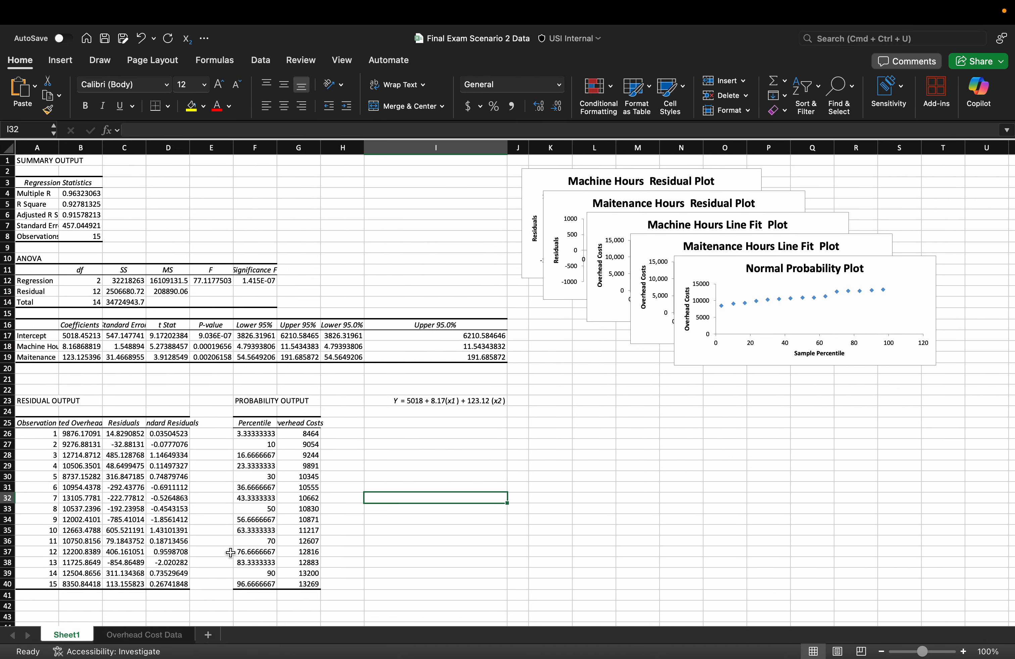
{"action": "left_click", "coordinate": [144, 635]}
{"action": "left_click", "coordinate": [427, 397]}
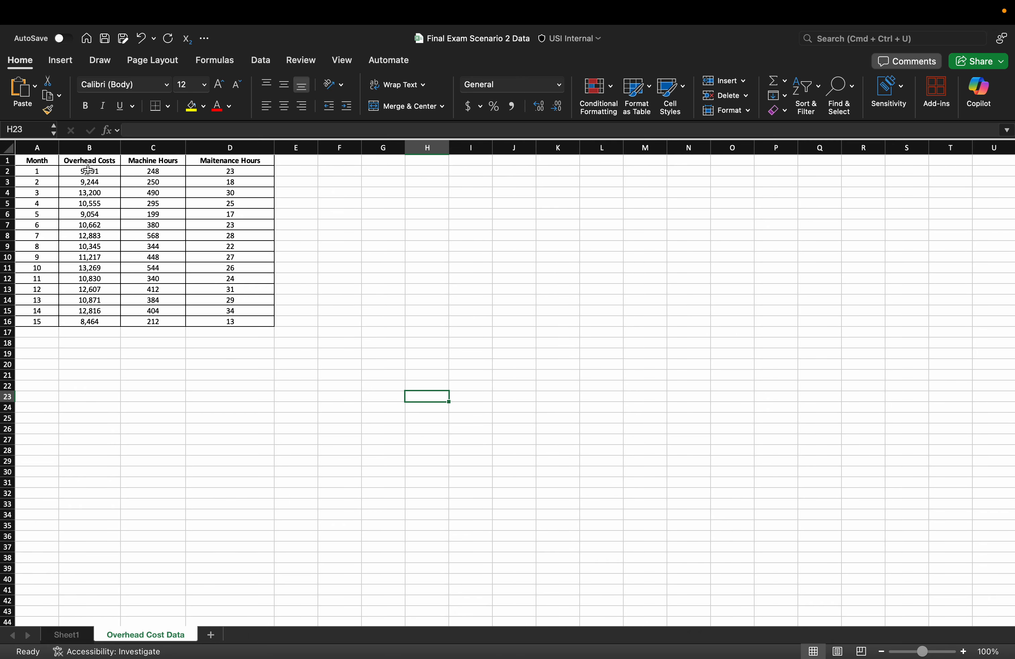
- Examine the Overhead Costs column as the dependent variable and the Machine Hours and Maitenance Hours columns as the independent variables
{"action": "left_click", "coordinate": [159, 174]}
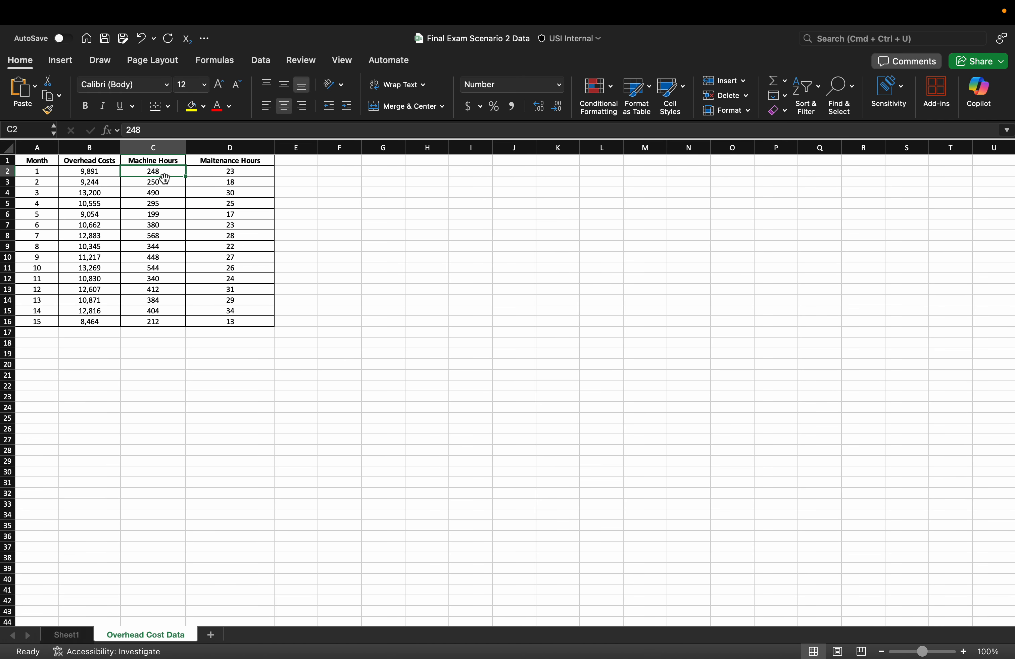
{"action": "left_click", "coordinate": [218, 175]}
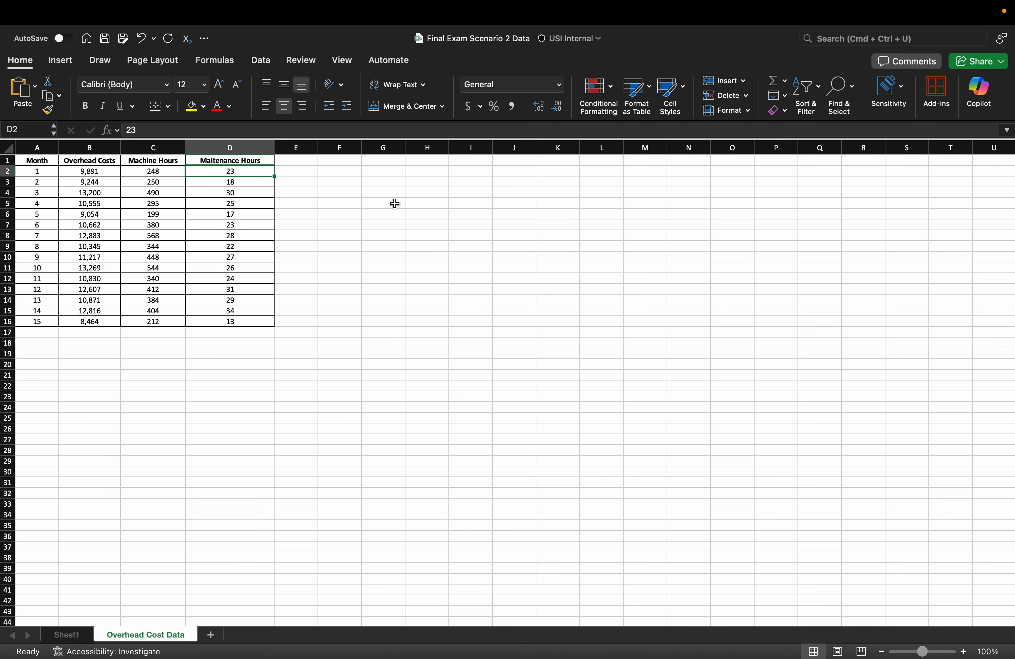
{"action": "left_click", "coordinate": [430, 248]}
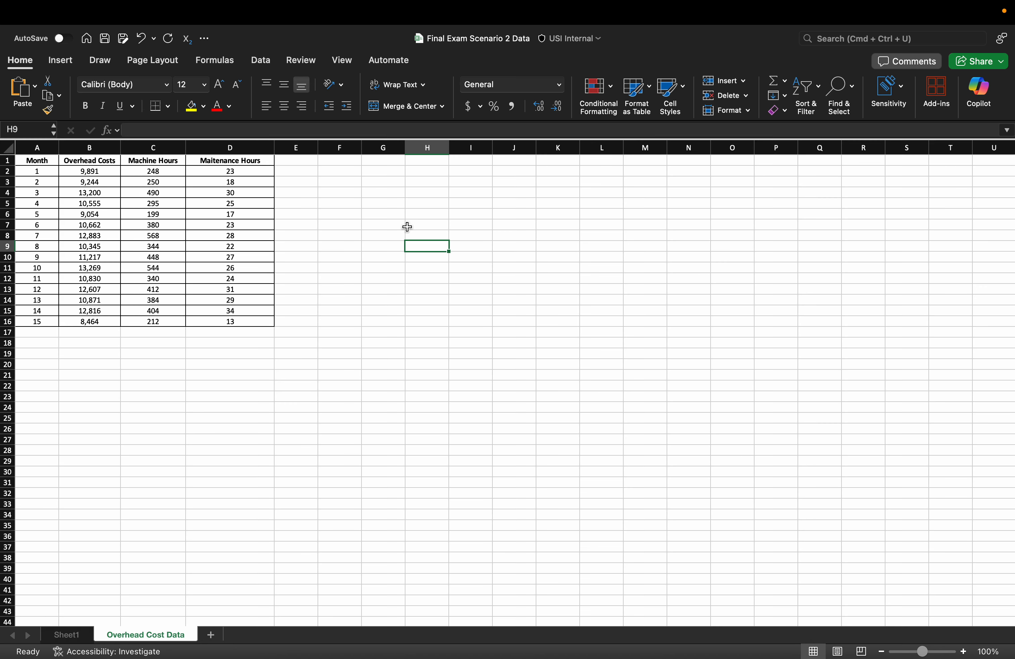
{"action": "left_click", "coordinate": [100, 146]}
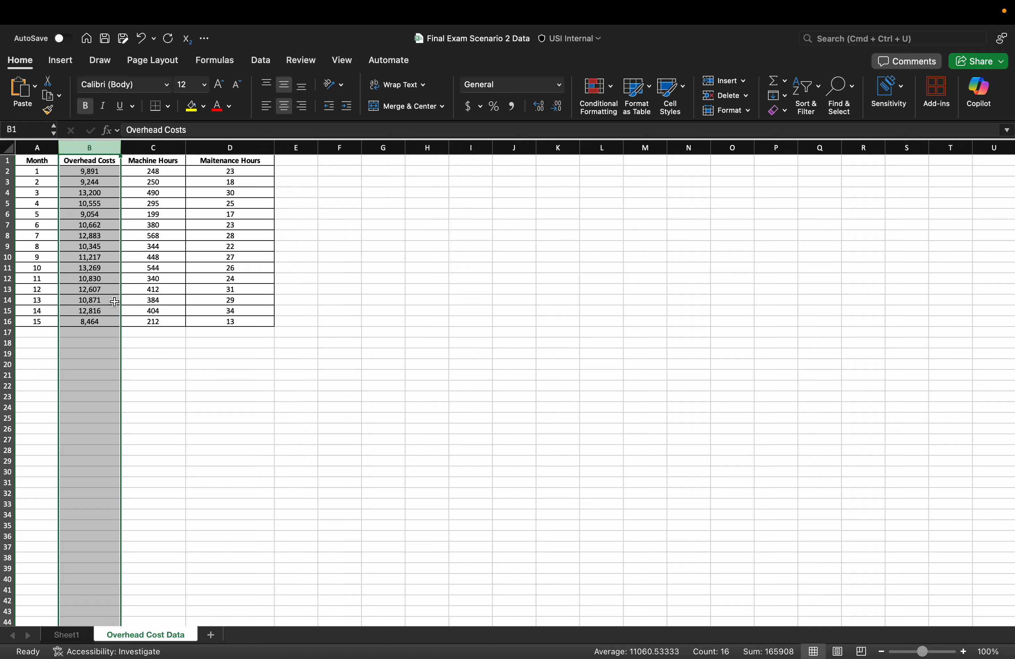
{"action": "left_click", "coordinate": [162, 175]}
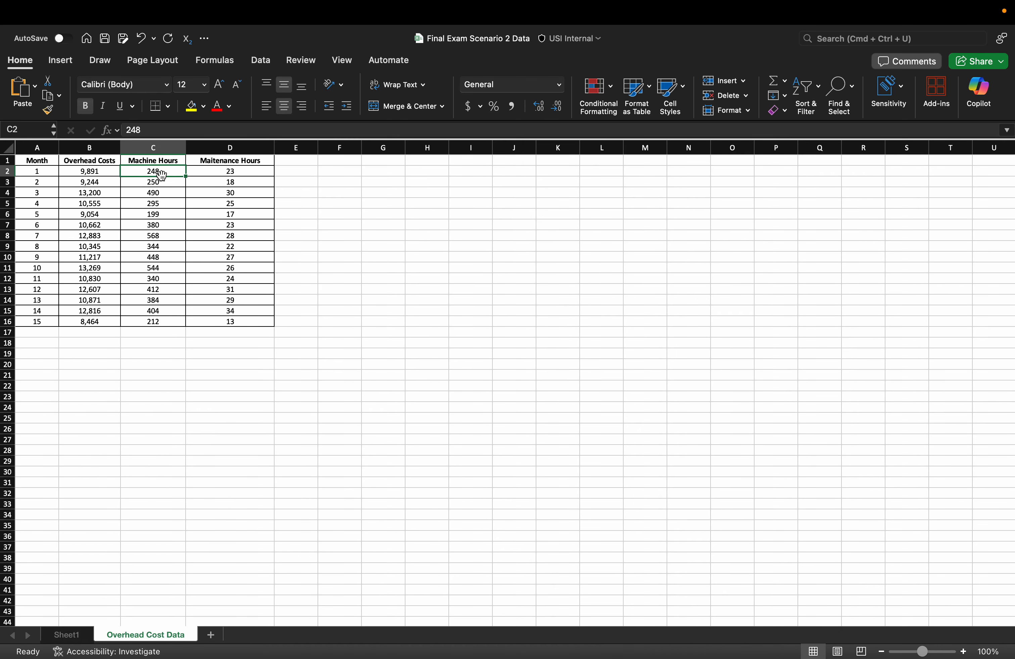
{"action": "left_click_drag", "start_coordinate": [162, 148], "coordinate": [275, 164]}
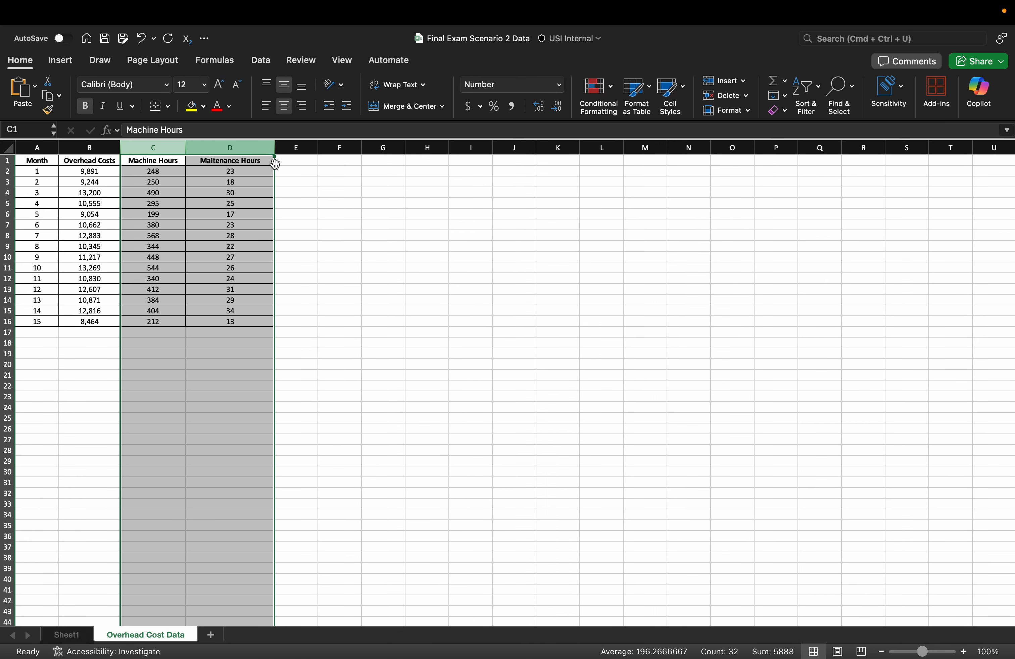
{"action": "left_click", "coordinate": [405, 256]}
{"action": "left_click", "coordinate": [156, 173]}
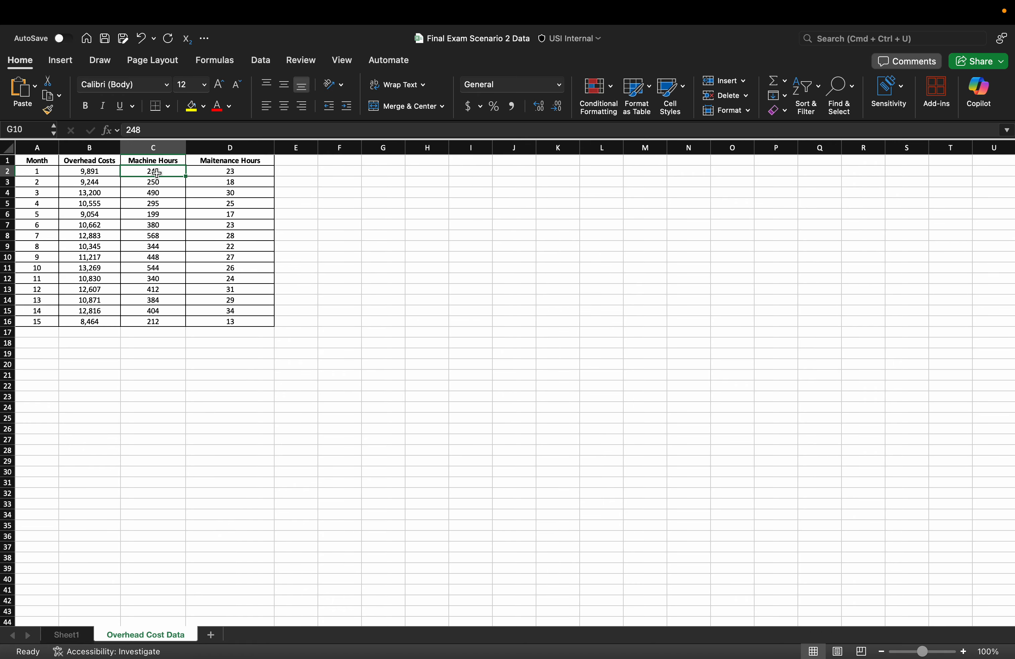
{"action": "left_click_drag", "start_coordinate": [160, 149], "coordinate": [218, 153]}
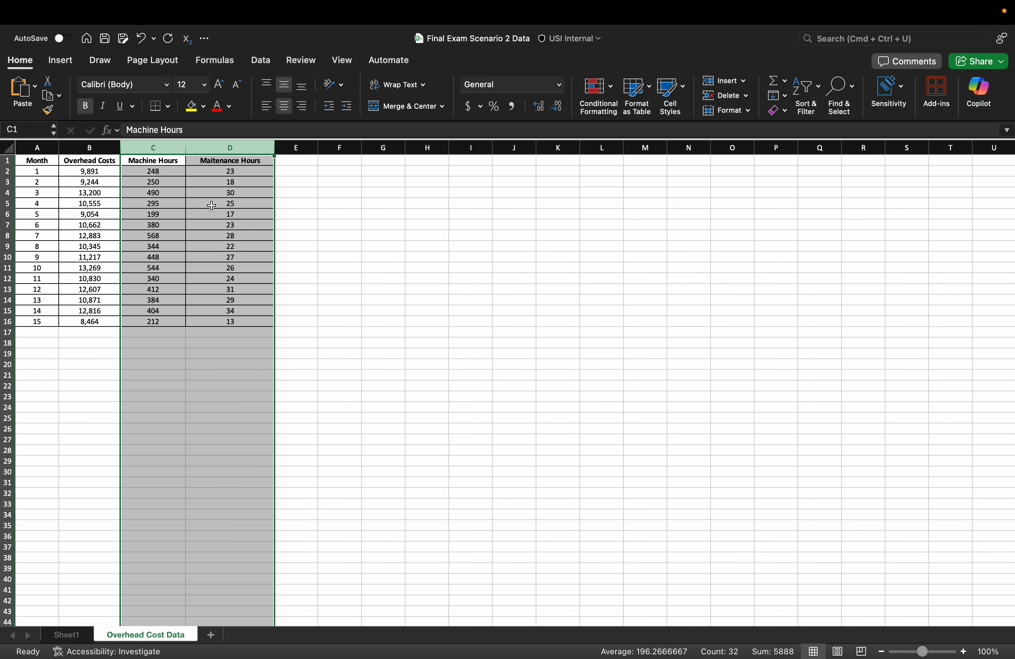
{"action": "left_click", "coordinate": [89, 149]}
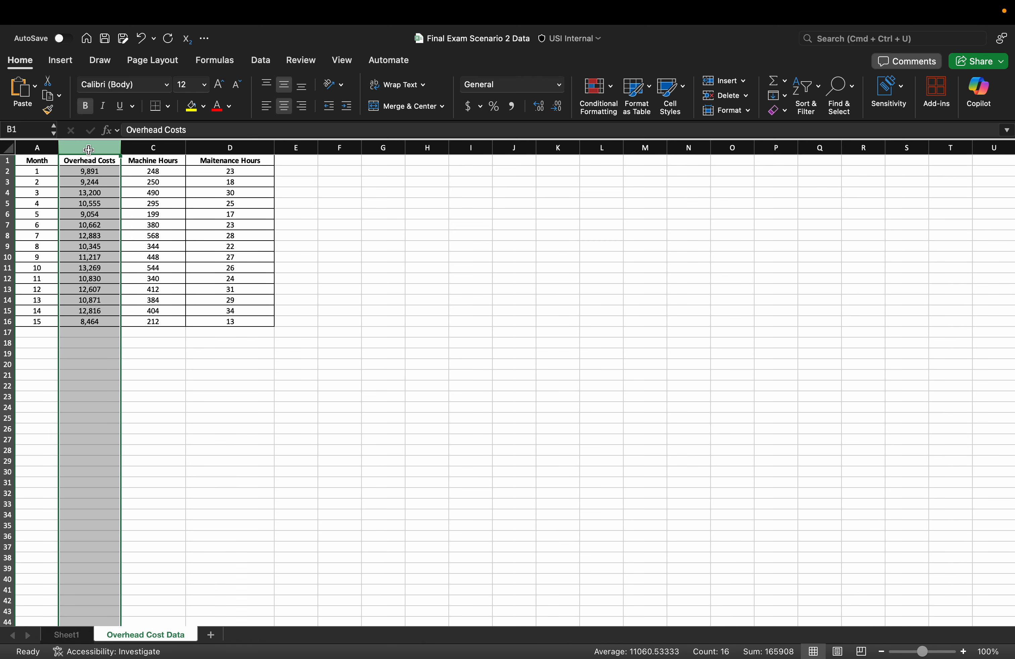
{"action": "left_click", "coordinate": [389, 278]}
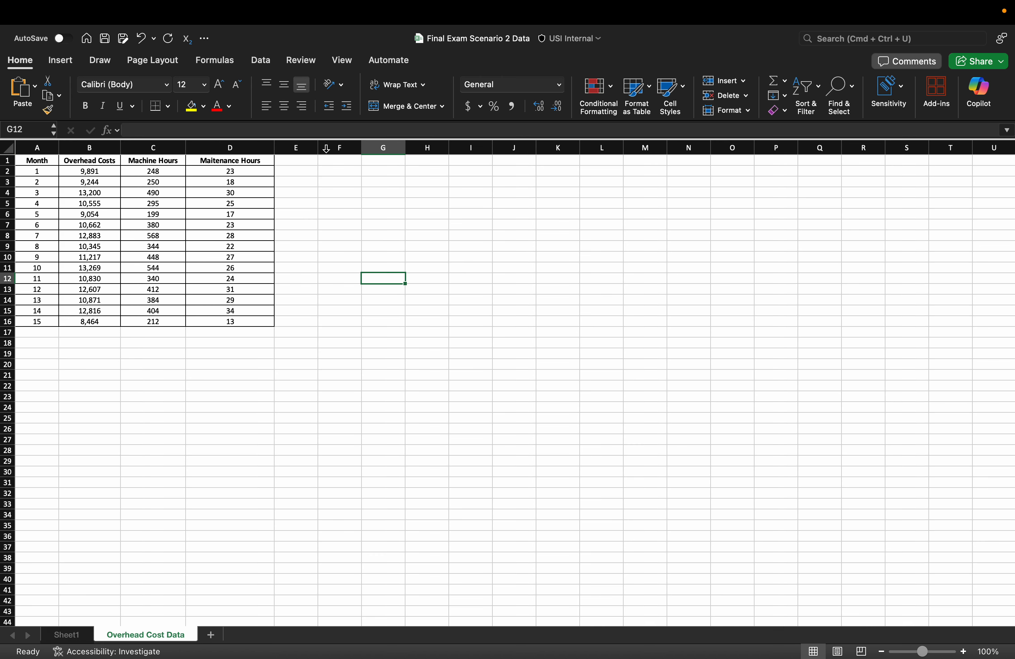
- Check that the Analysis ToolPak add-in is enabled and accept the add-ins list
{"action": "left_click", "coordinate": [268, 62]}
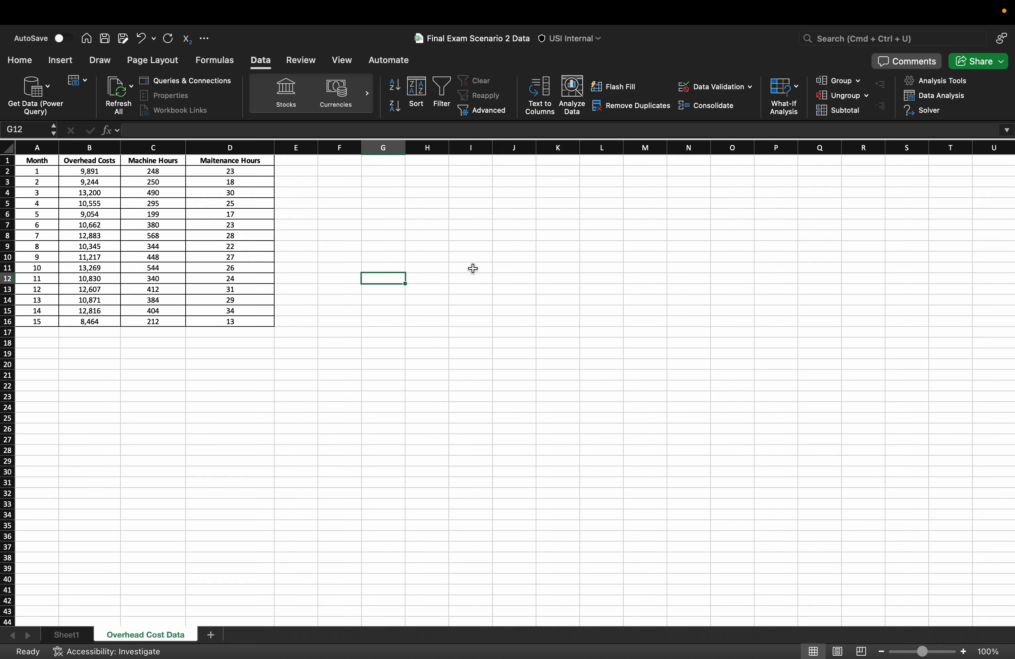
{"action": "mouse_move", "coordinate": [604, 16]}
{"action": "left_click", "coordinate": [944, 82]}
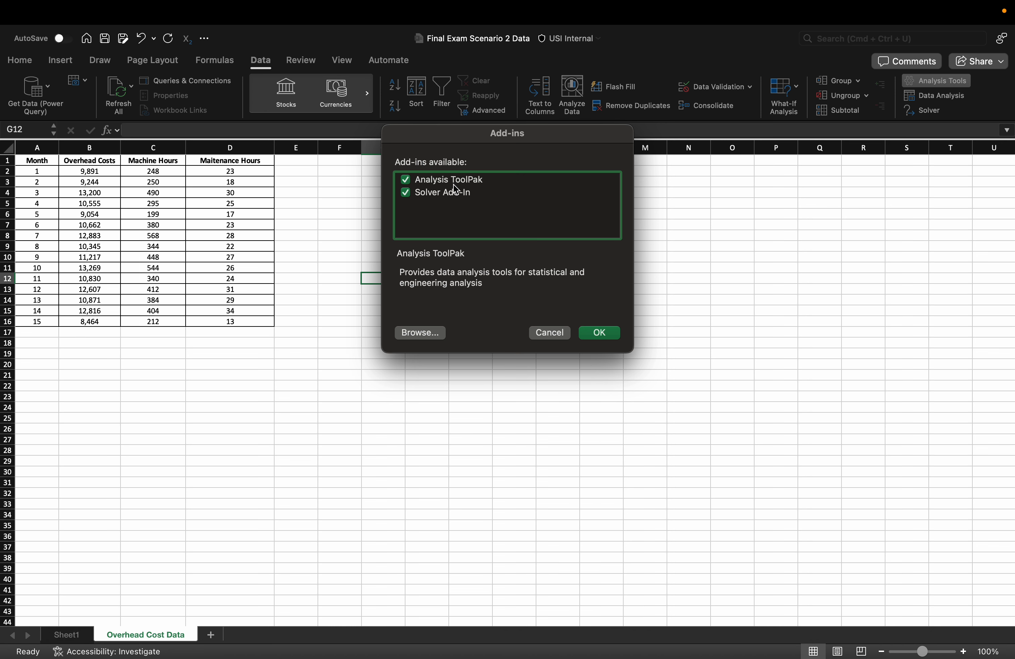
{"action": "left_click", "coordinate": [599, 333]}
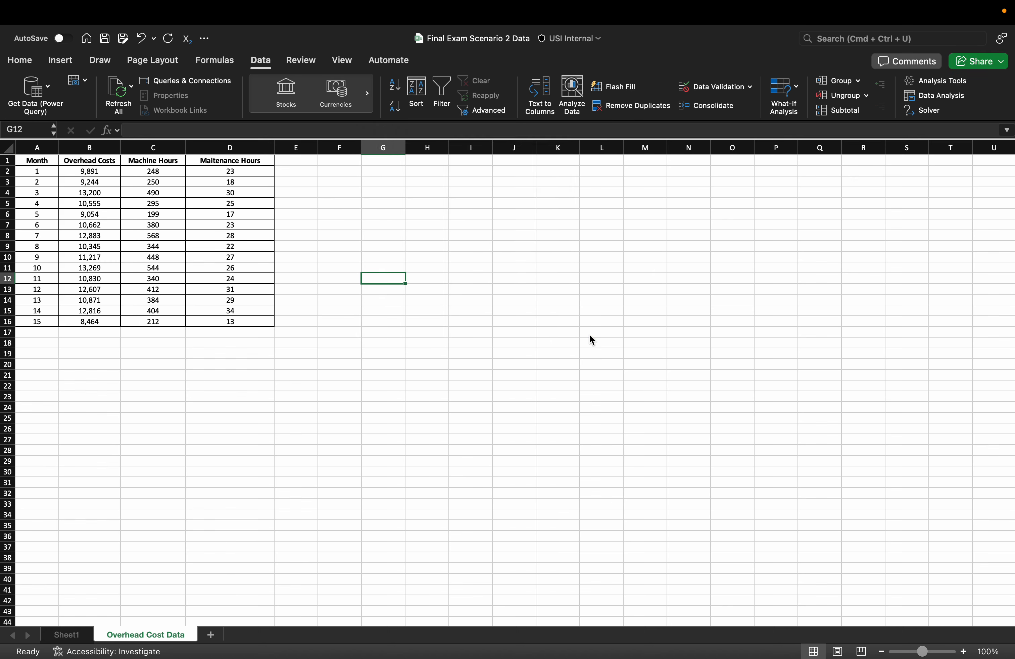
- Open the Regression tool from the Data Analysis tools
{"action": "left_click", "coordinate": [951, 102]}
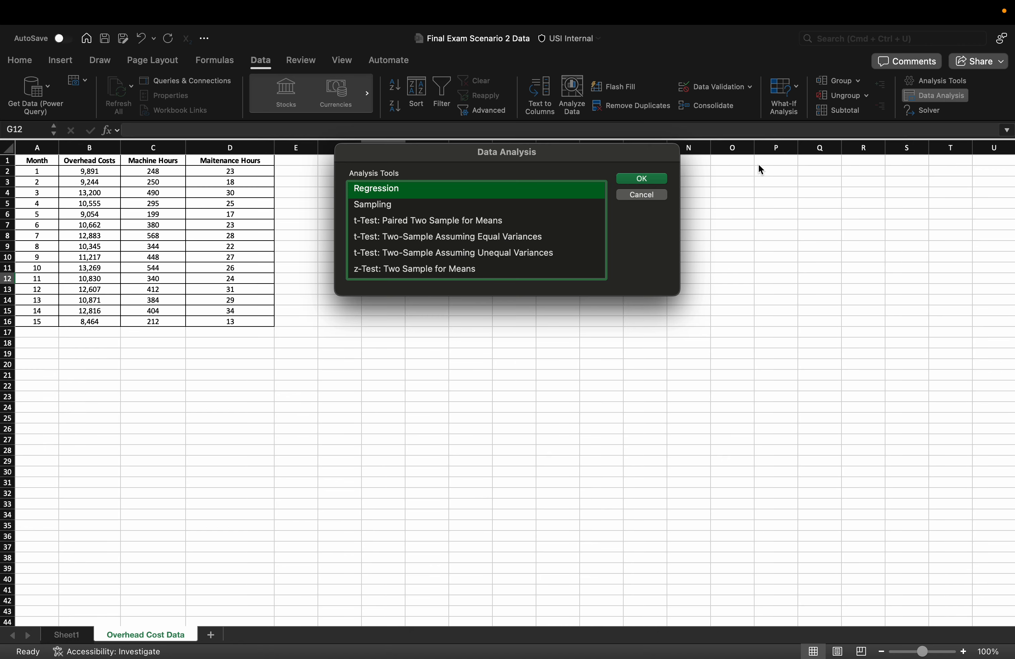
{"action": "scroll", "coordinate": [430, 210], "scroll_direction": "up", "scroll_amount": 5}
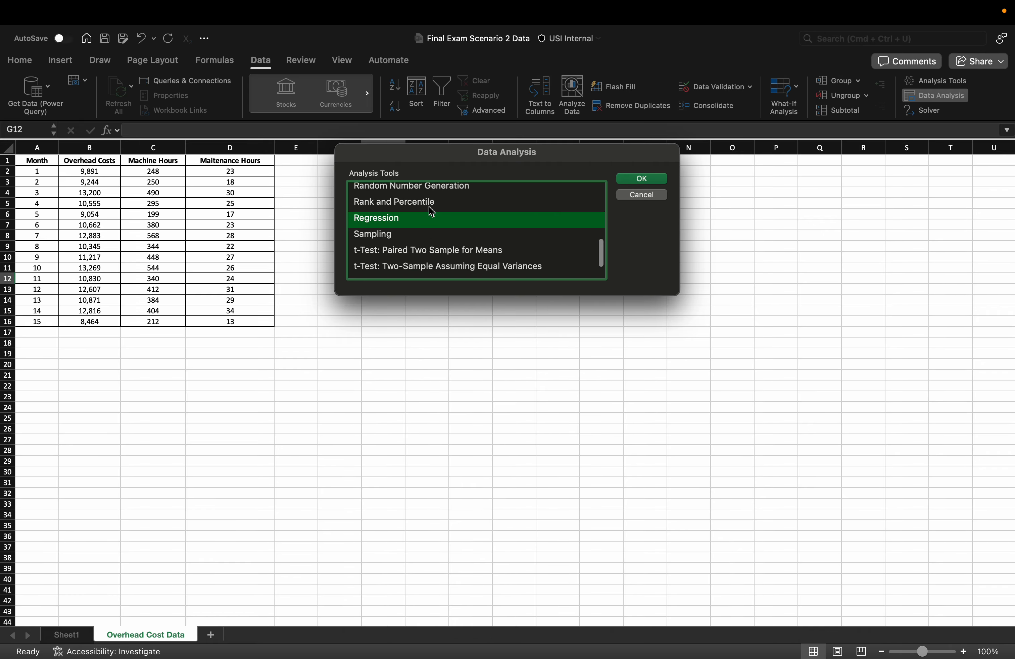
{"action": "scroll", "coordinate": [430, 210], "scroll_direction": "up", "scroll_amount": 2}
{"action": "scroll", "coordinate": [431, 210], "scroll_direction": "down", "scroll_amount": 5}
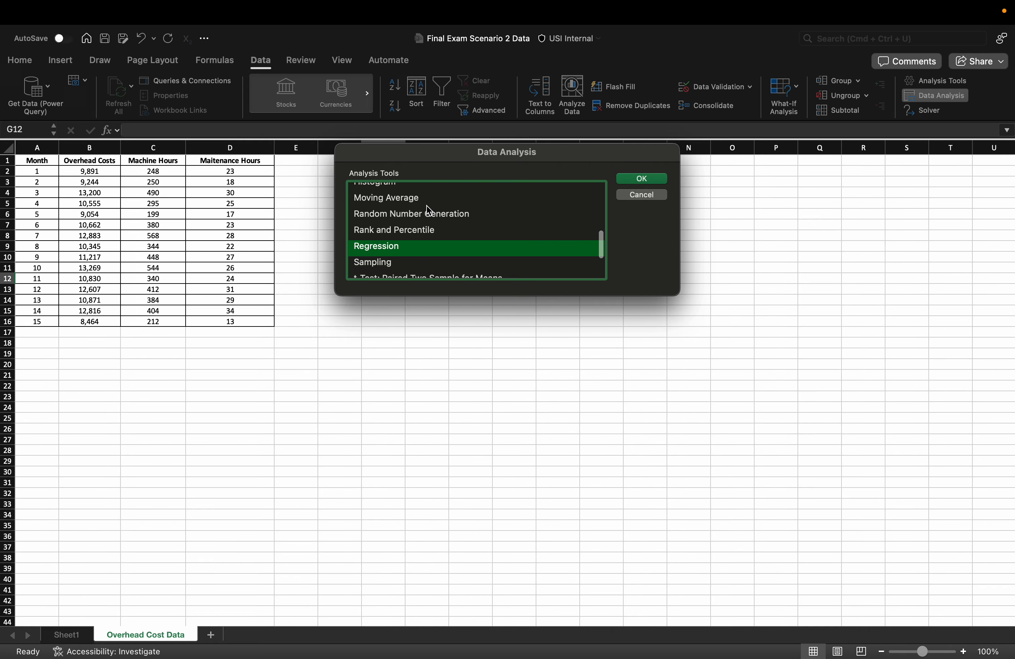
{"action": "left_click", "coordinate": [655, 178]}
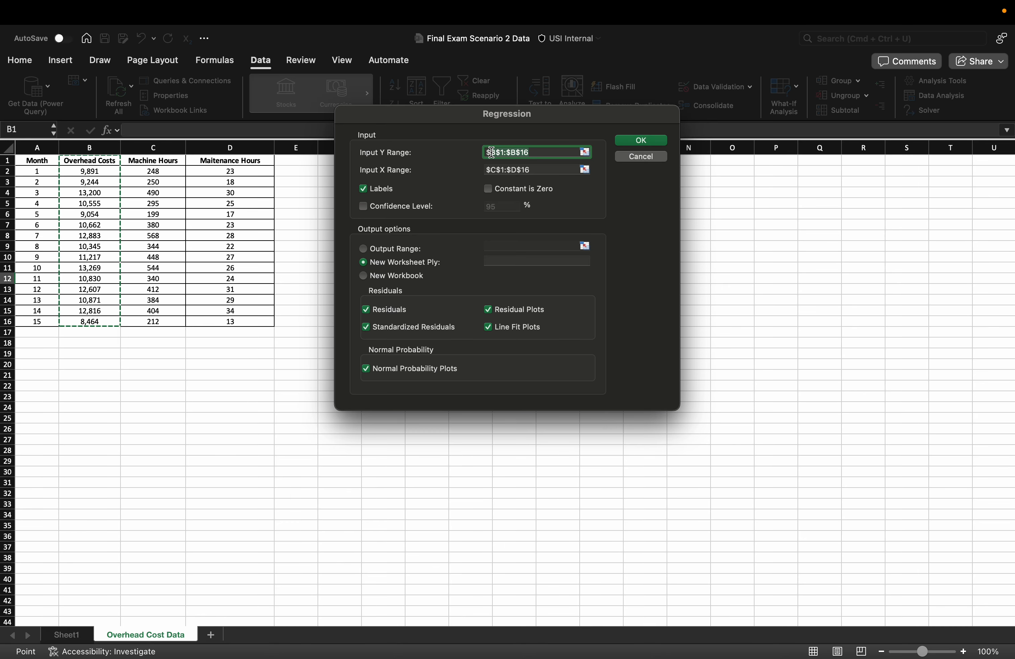
- Clear the regression's Y and X input ranges and turn off all residual, line fit and normal probability options
{"action": "type", "text": "$"}
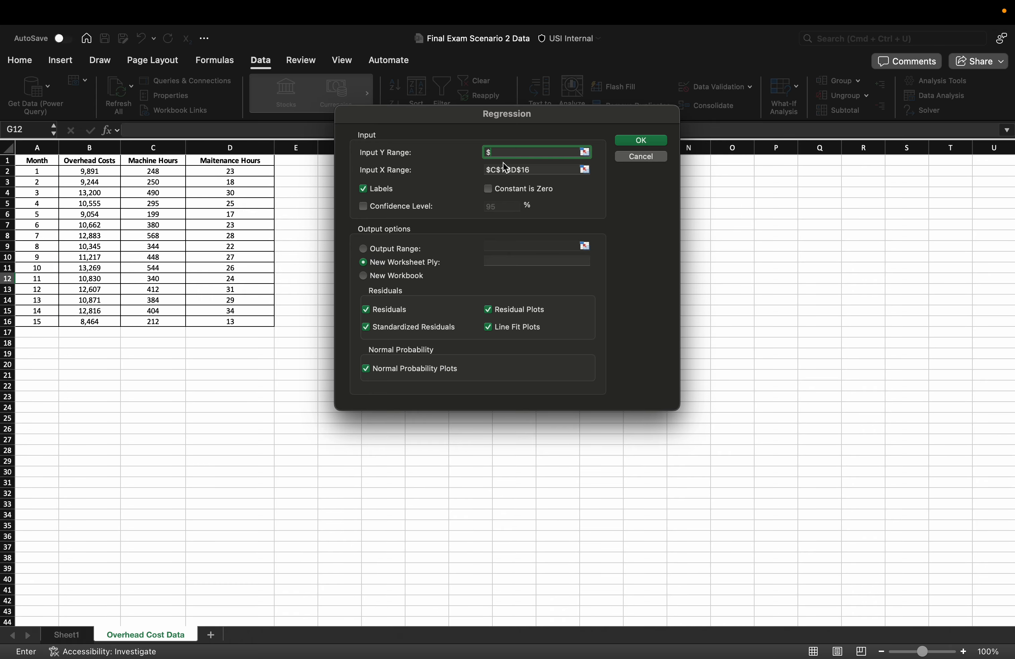
{"action": "left_click", "coordinate": [536, 172]}
{"action": "key", "text": "BackSpace"}
{"action": "left_click", "coordinate": [370, 312]}
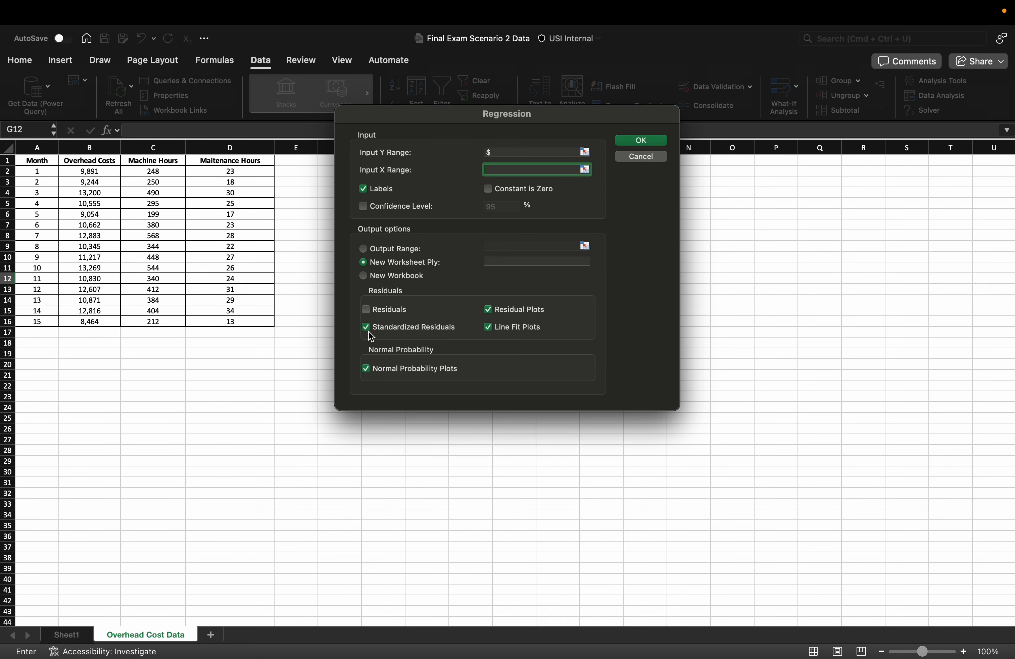
{"action": "left_click", "coordinate": [366, 369]}
{"action": "left_click", "coordinate": [367, 328]}
{"action": "left_click", "coordinate": [487, 309]}
{"action": "left_click", "coordinate": [488, 327]}
{"action": "left_click", "coordinate": [509, 153]}
{"action": "key", "text": "BackSpace"}
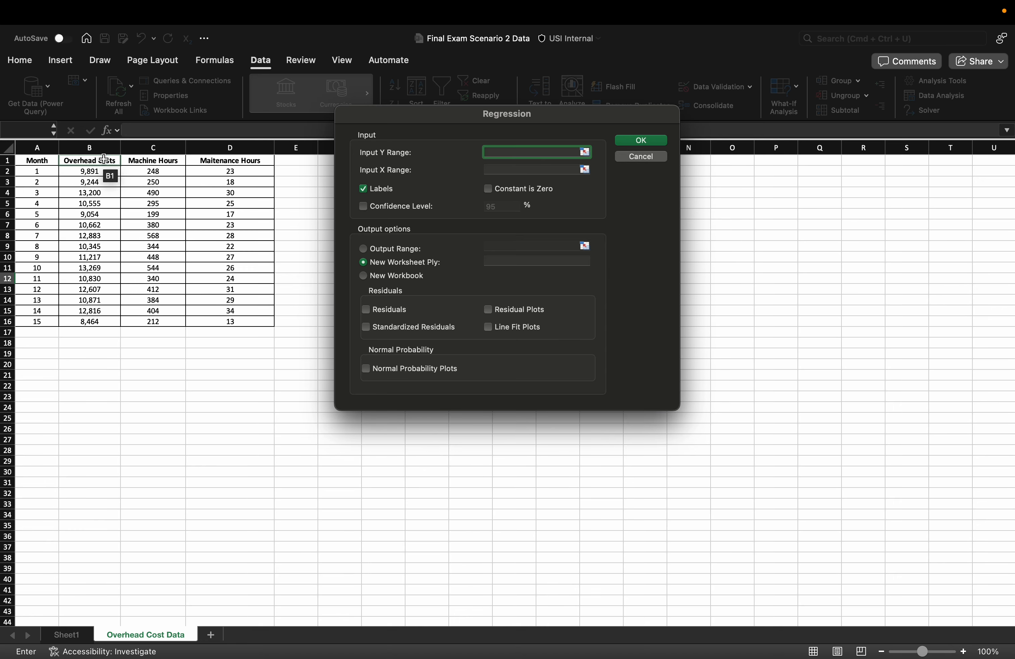
- Set the regression's Y range to $B$1:$B$16 and X range to $C$1:$D$16, with Labels enabled
{"action": "left_click_drag", "start_coordinate": [99, 162], "coordinate": [95, 322]}
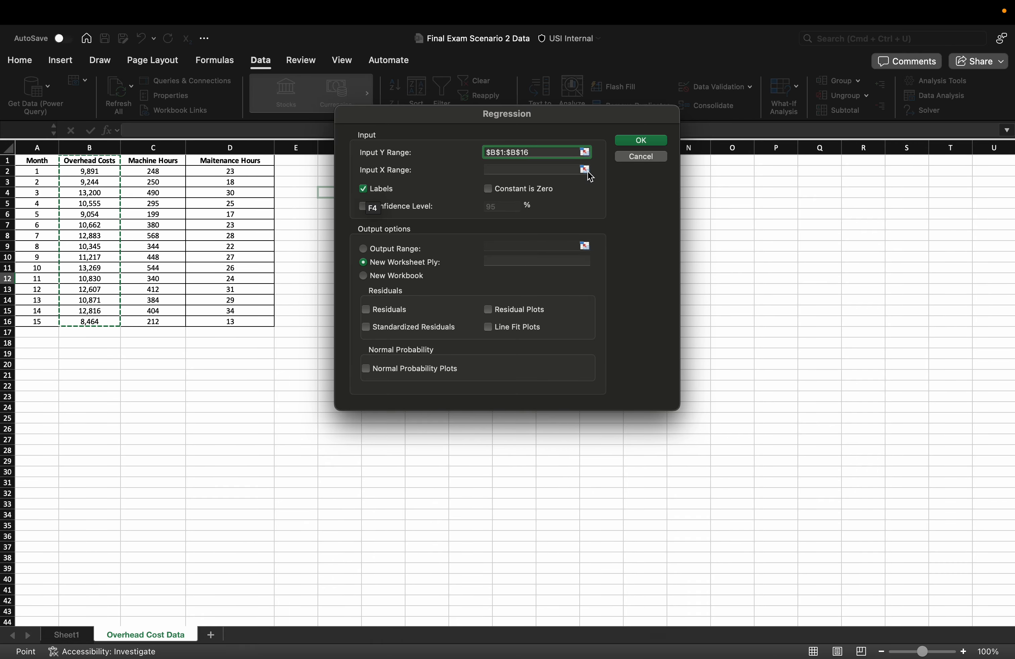
{"action": "left_click", "coordinate": [585, 170]}
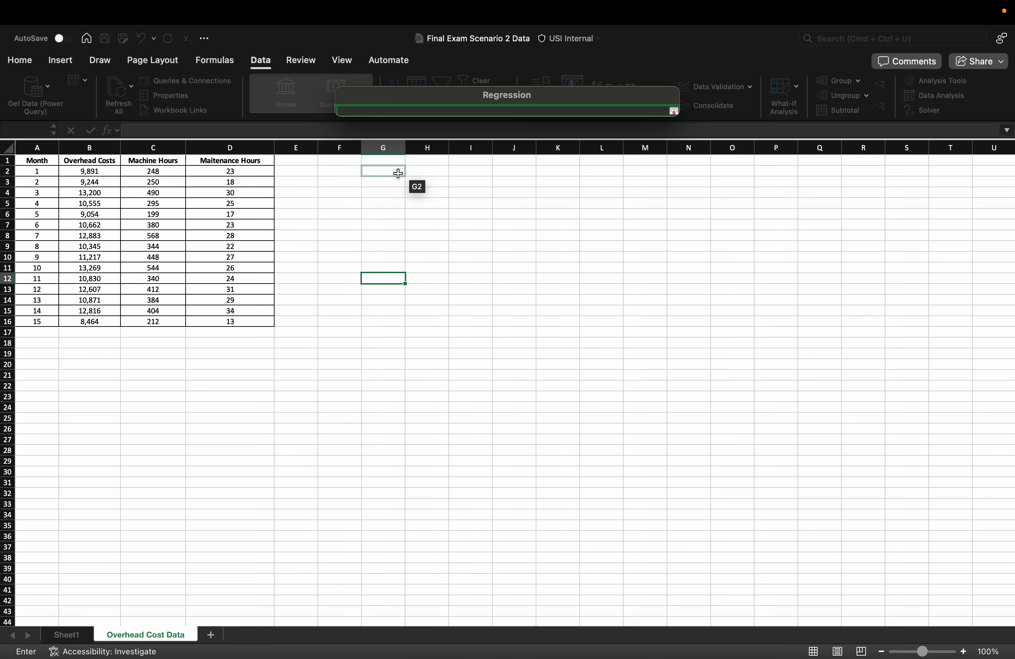
{"action": "left_click_drag", "start_coordinate": [173, 161], "coordinate": [228, 322]}
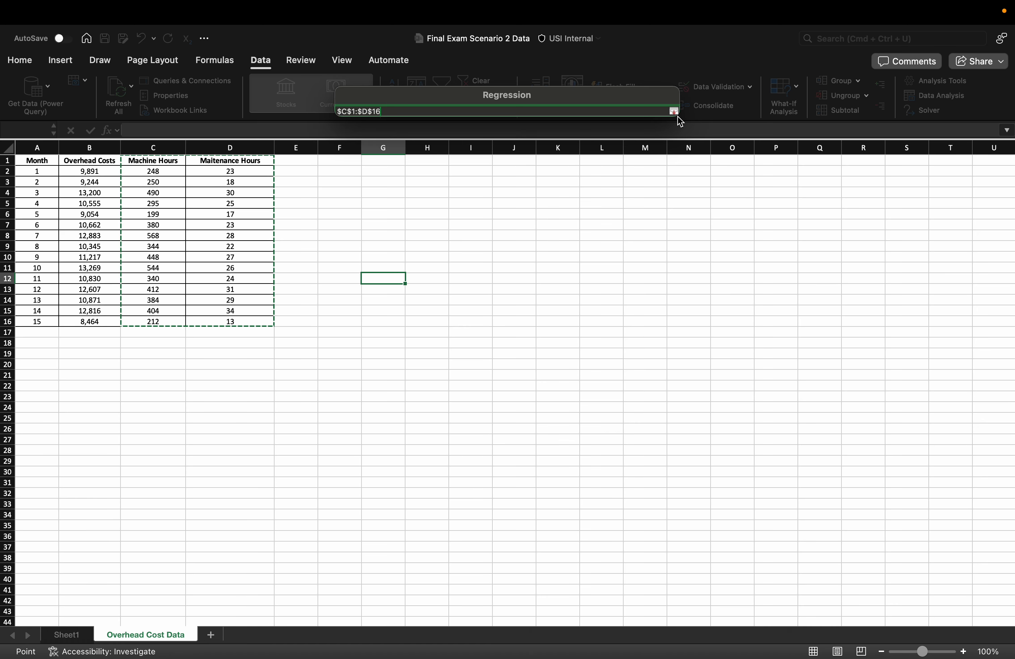
{"action": "left_click", "coordinate": [674, 112]}
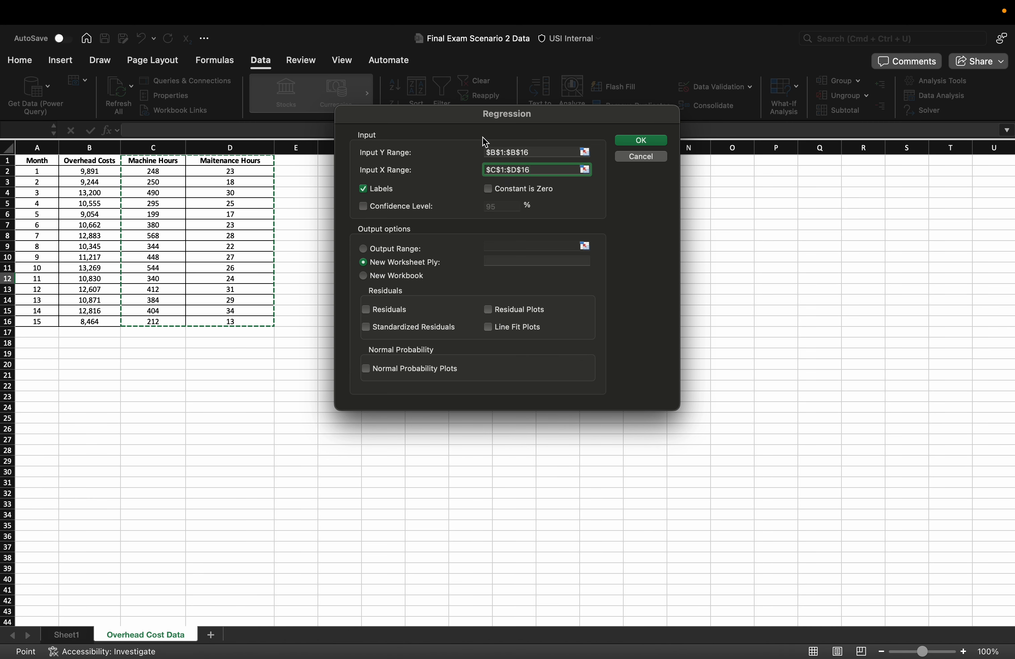
{"action": "left_click", "coordinate": [364, 190]}
{"action": "left_click", "coordinate": [364, 189]}
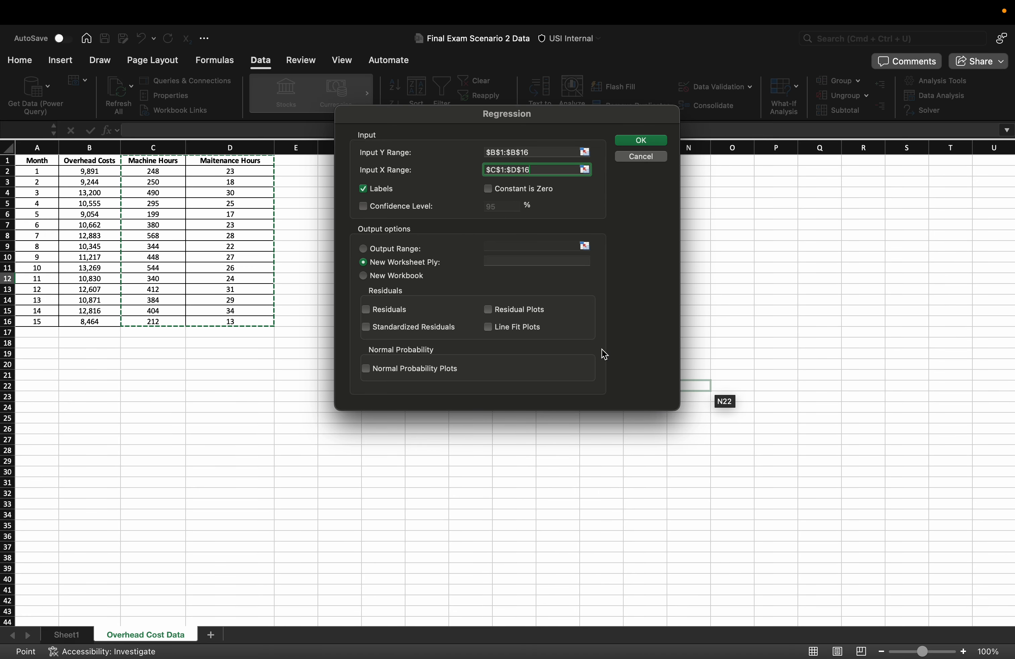
- Enable Residuals, Standardized Residuals, Residual Plots, Line Fit Plots and Normal Probability Plots for the regression output
{"action": "left_click", "coordinate": [373, 317]}
{"action": "left_click", "coordinate": [376, 331]}
{"action": "left_click", "coordinate": [488, 310]}
{"action": "left_click", "coordinate": [490, 329]}
{"action": "left_click", "coordinate": [369, 373]}
- Reopen the Regression tool and run the analysis with its output on a new worksheet
{"action": "left_click", "coordinate": [655, 158]}
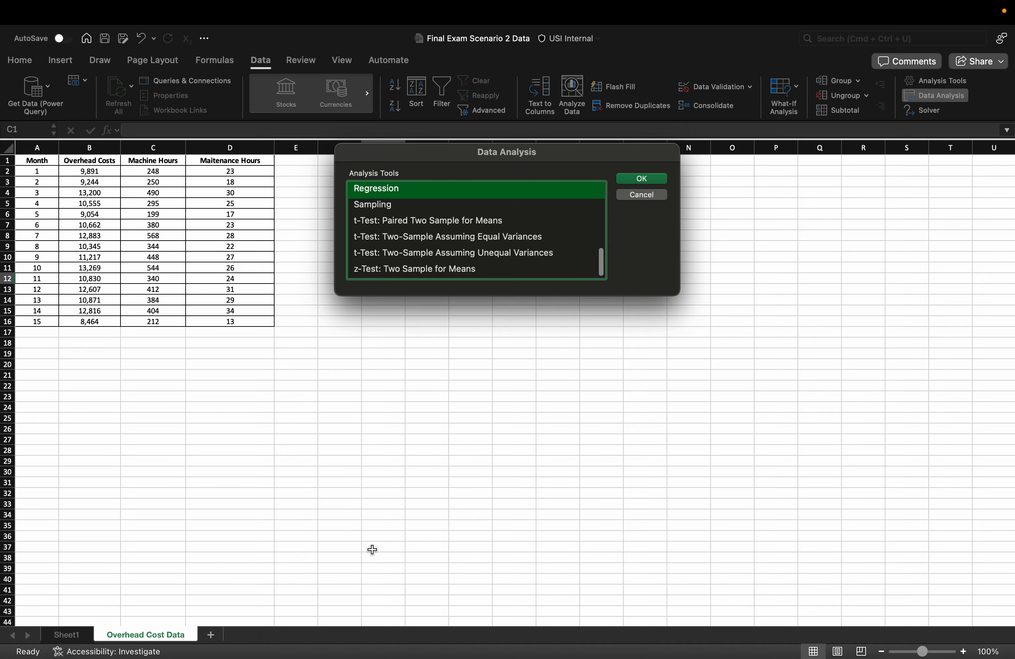
{"action": "left_click", "coordinate": [640, 180]}
{"action": "left_click", "coordinate": [640, 141]}
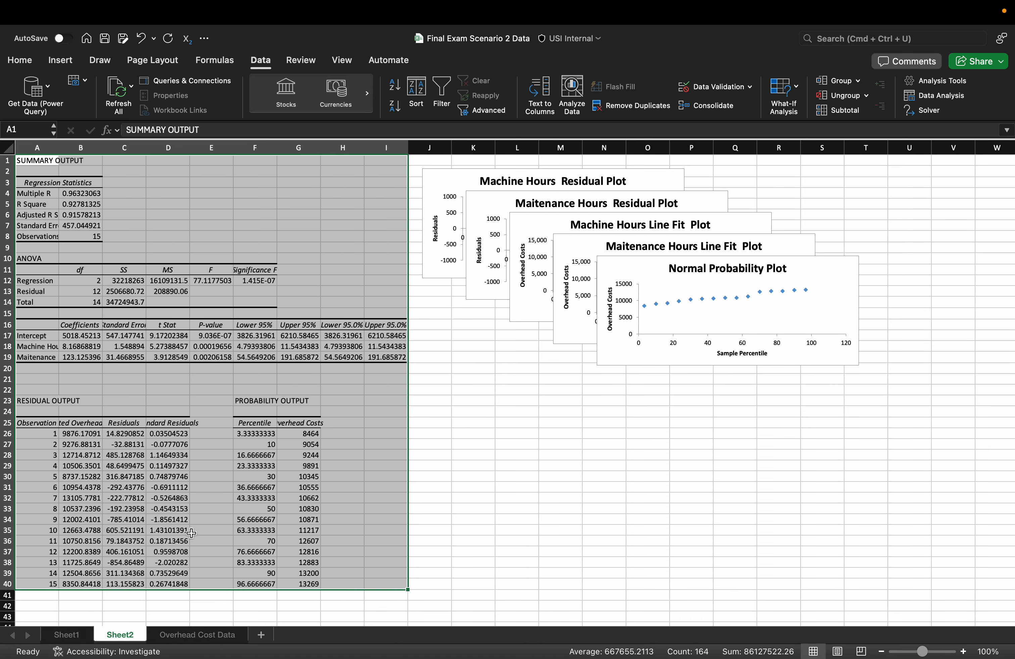
- Go to Sheet1 to view its regression summary output, and close the Accessibility Assistant
{"action": "left_click", "coordinate": [72, 638]}
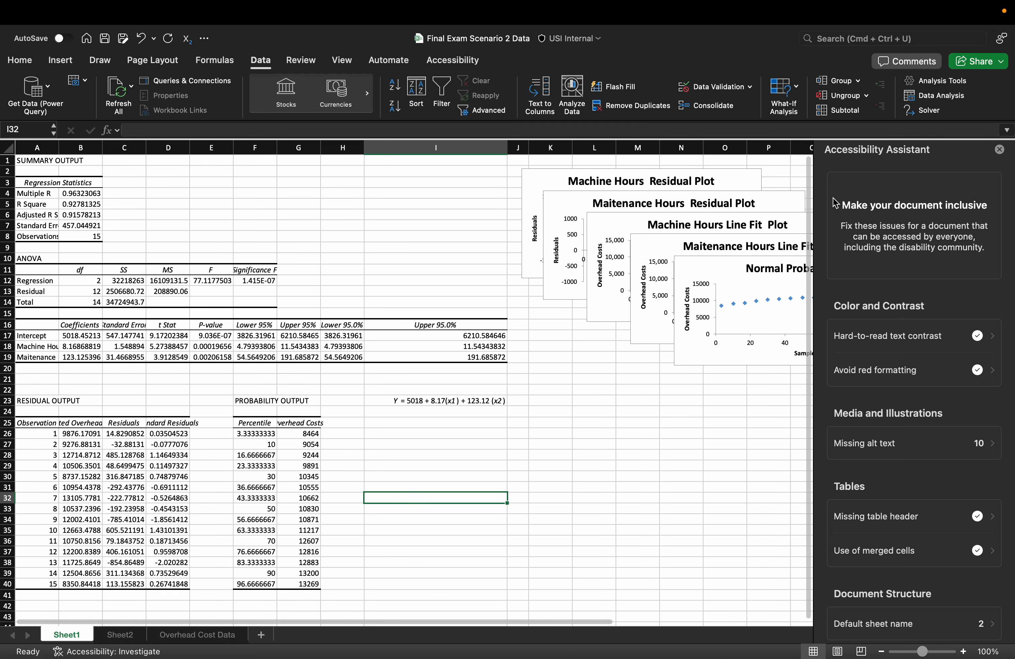
{"action": "left_click", "coordinate": [1001, 150]}
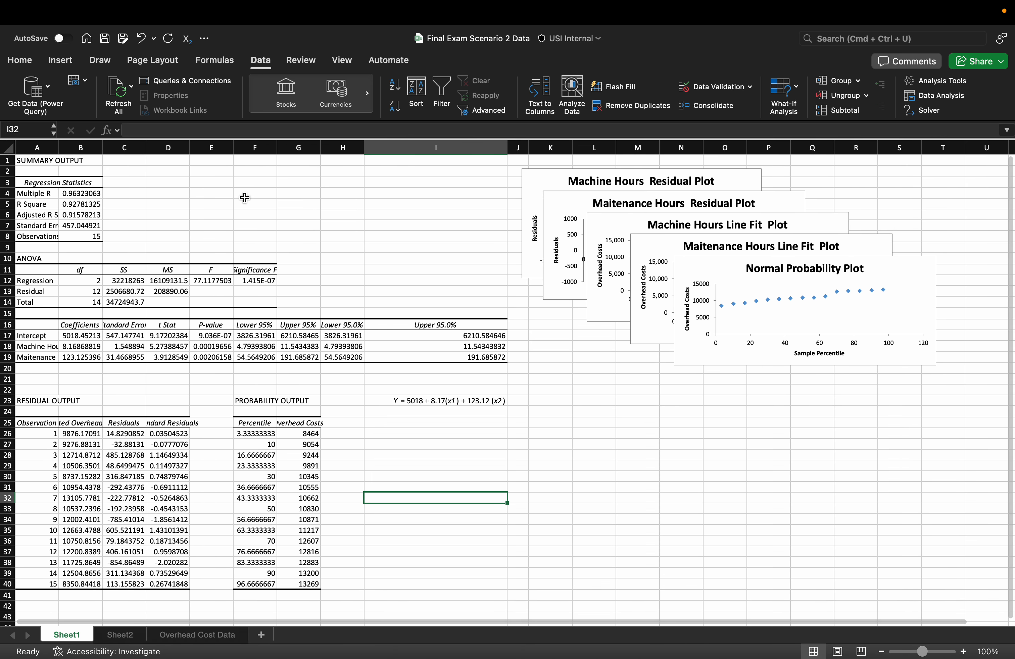
{"action": "scroll", "coordinate": [243, 198], "scroll_direction": "up", "scroll_amount": 1}
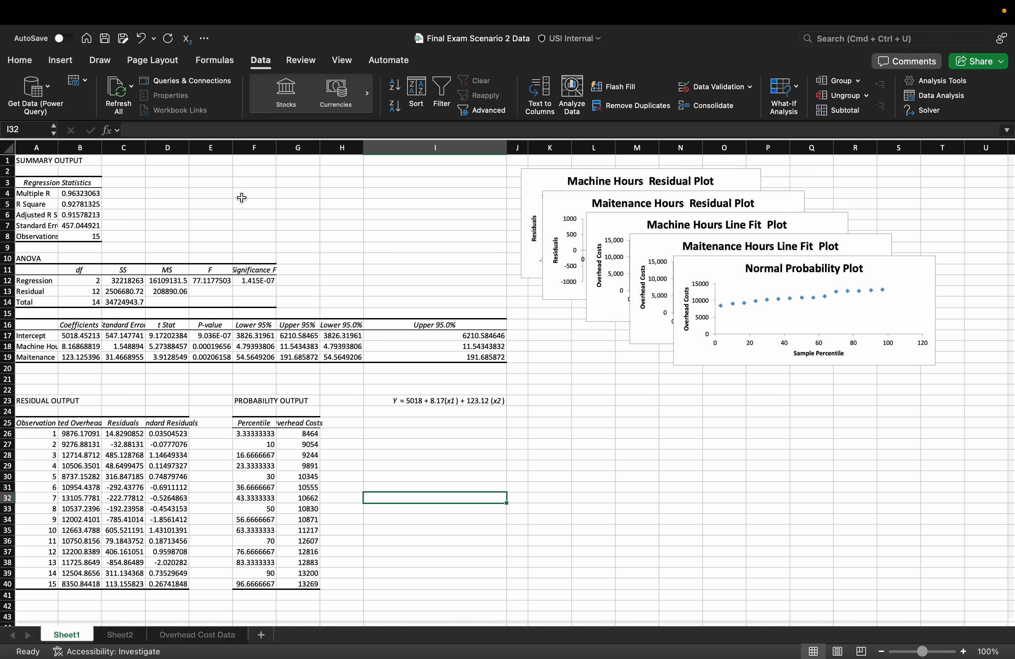
- Examine the Multiple R value in the Regression Statistics table on Sheet1
{"action": "left_click", "coordinate": [83, 196]}
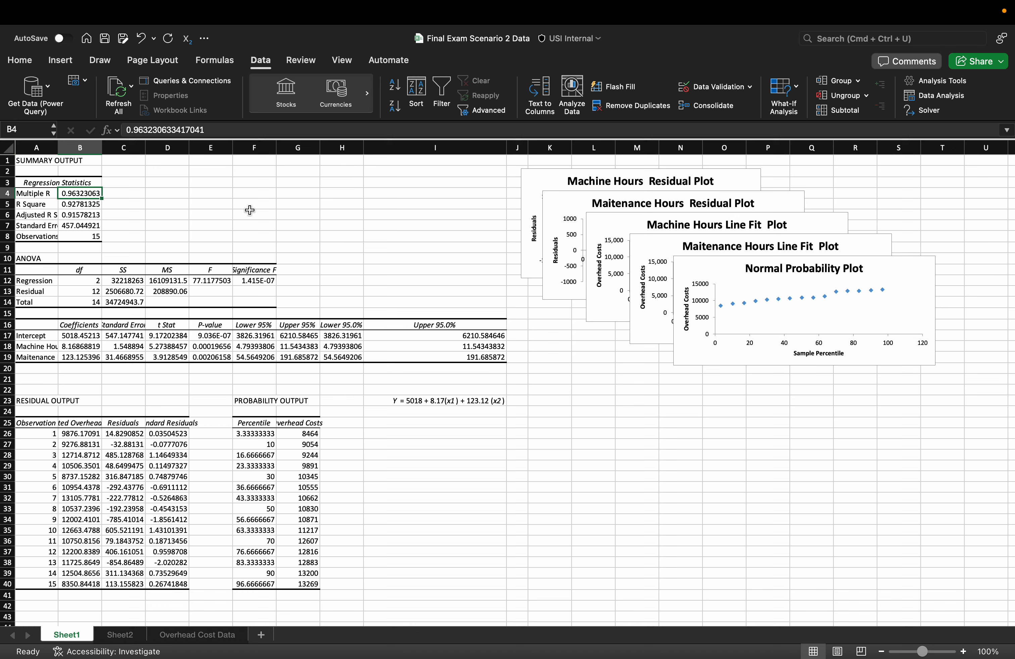
{"action": "left_click", "coordinate": [153, 193]}
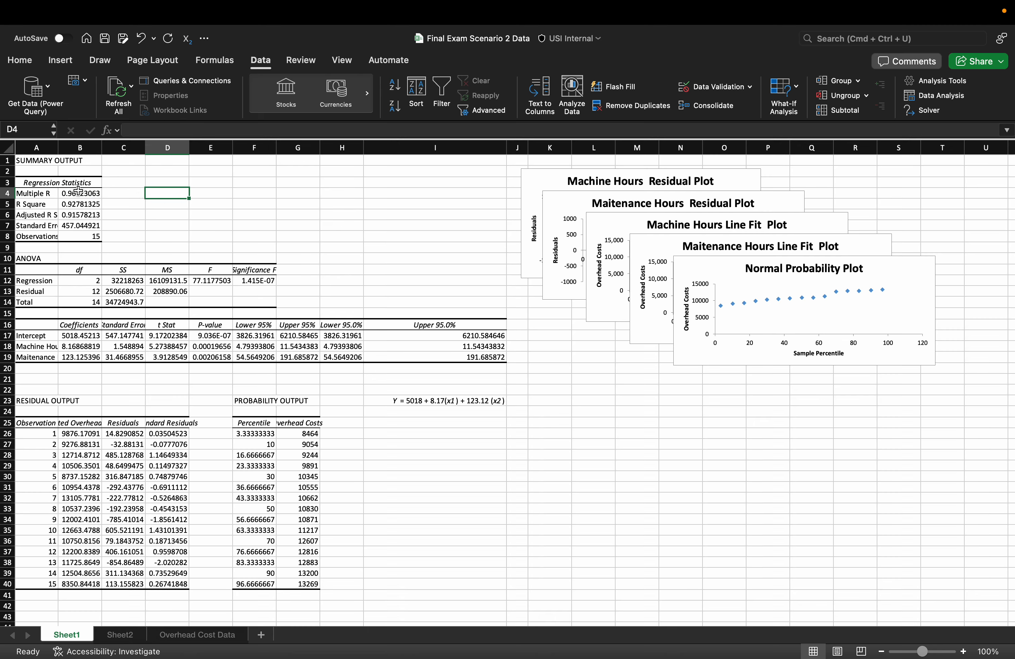
{"action": "left_click", "coordinate": [78, 191]}
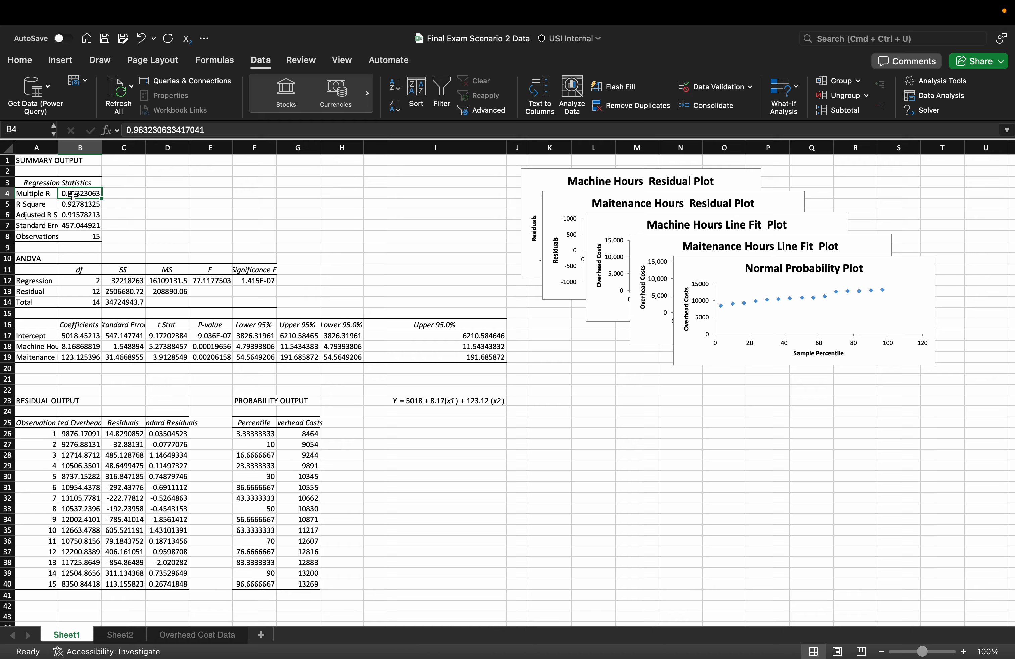
{"action": "left_click", "coordinate": [187, 192]}
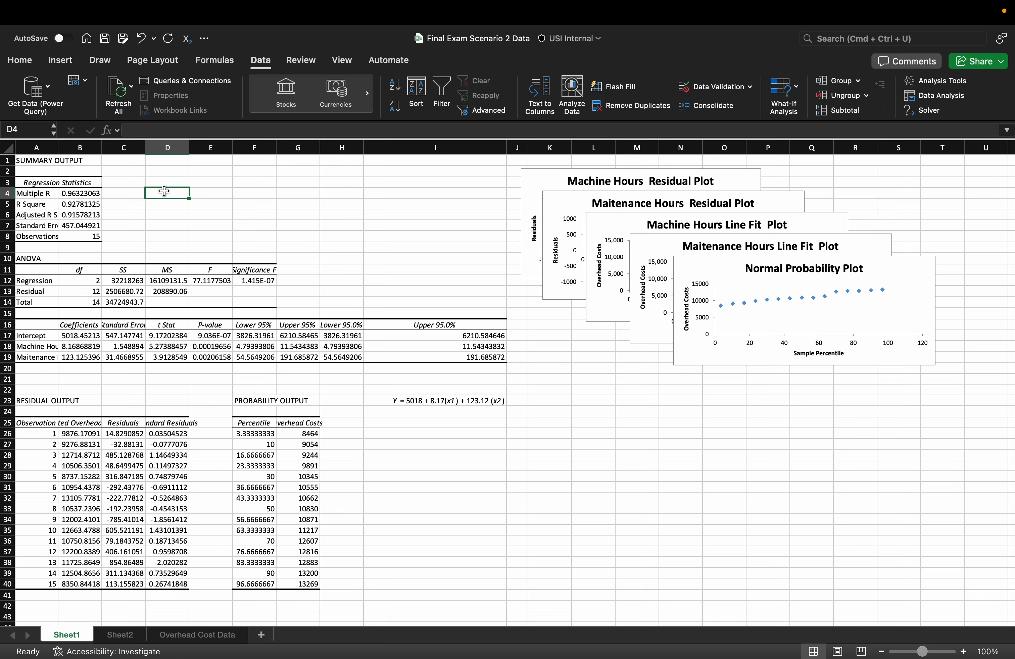
- Compare the R Square and Adjusted R Square values in the Regression Statistics table
{"action": "left_click", "coordinate": [76, 216]}
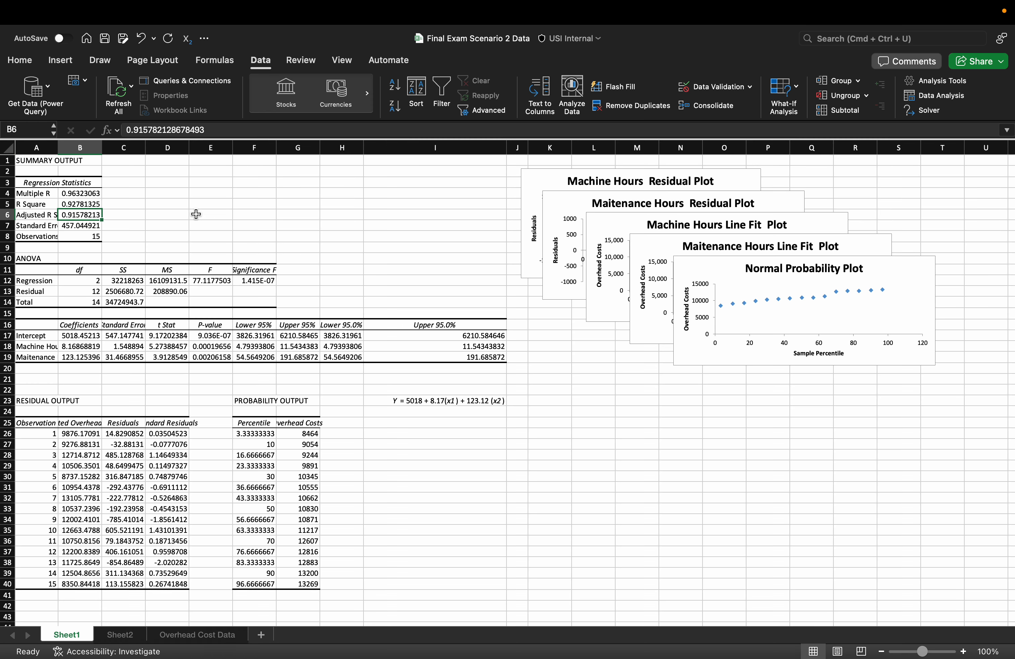
{"action": "scroll", "coordinate": [131, 207], "scroll_direction": "down", "scroll_amount": 1}
{"action": "left_click", "coordinate": [60, 203]}
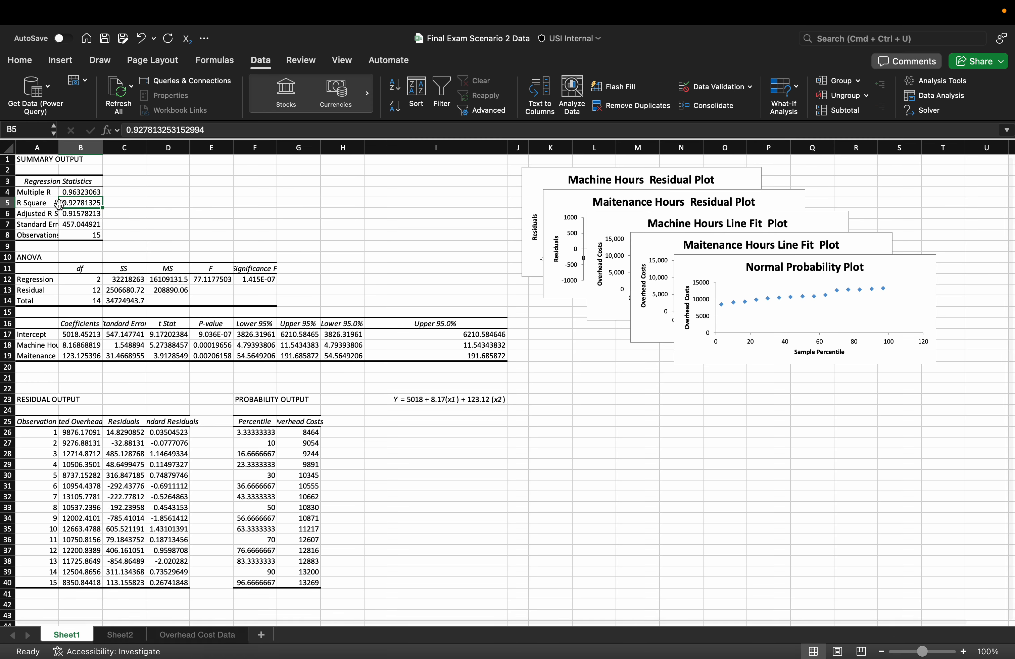
{"action": "left_click", "coordinate": [75, 214]}
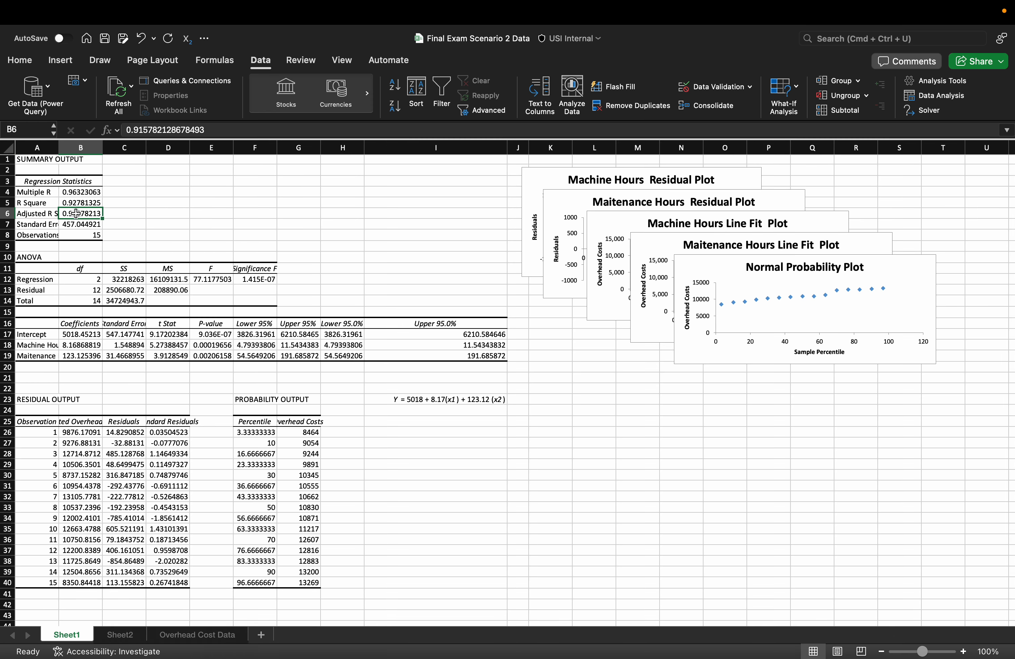
{"action": "left_click", "coordinate": [35, 203]}
{"action": "left_click", "coordinate": [92, 206]}
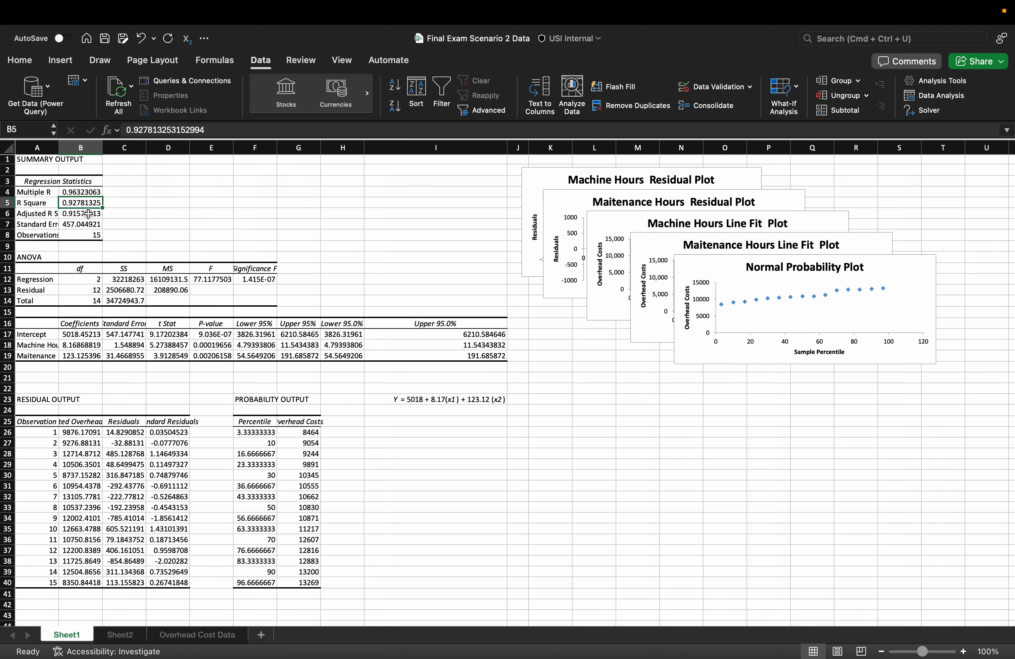
{"action": "left_click", "coordinate": [88, 214]}
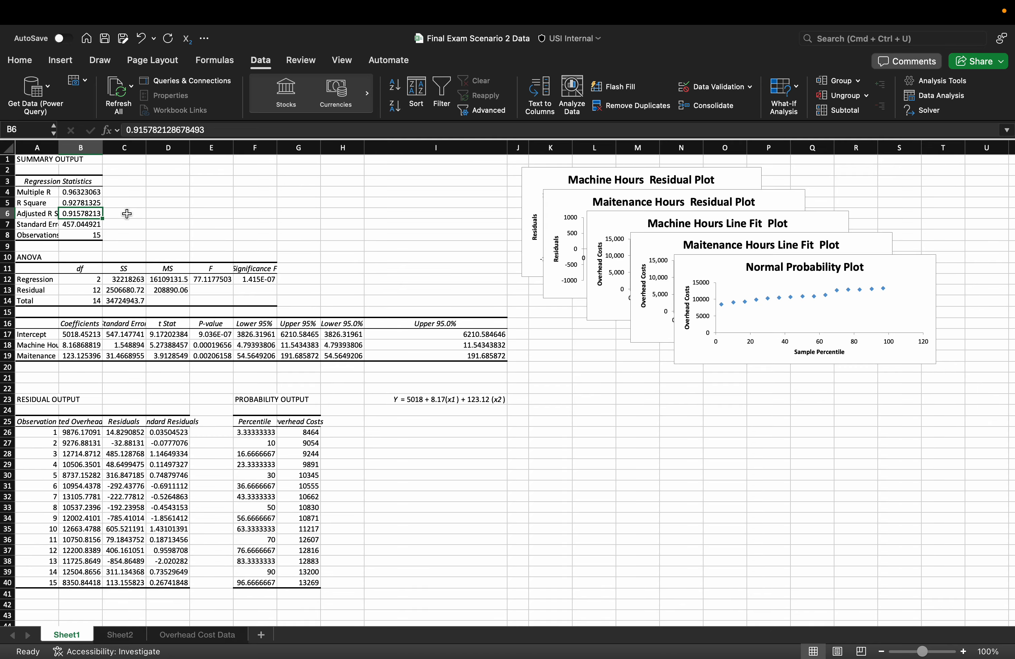
{"action": "scroll", "coordinate": [127, 214], "scroll_direction": "right", "scroll_amount": 1}
{"action": "scroll", "coordinate": [129, 213], "scroll_direction": "left", "scroll_amount": 1}
{"action": "left_click", "coordinate": [128, 234]}
{"action": "left_click", "coordinate": [76, 214]}
{"action": "left_click_drag", "start_coordinate": [219, 199], "coordinate": [223, 195]}
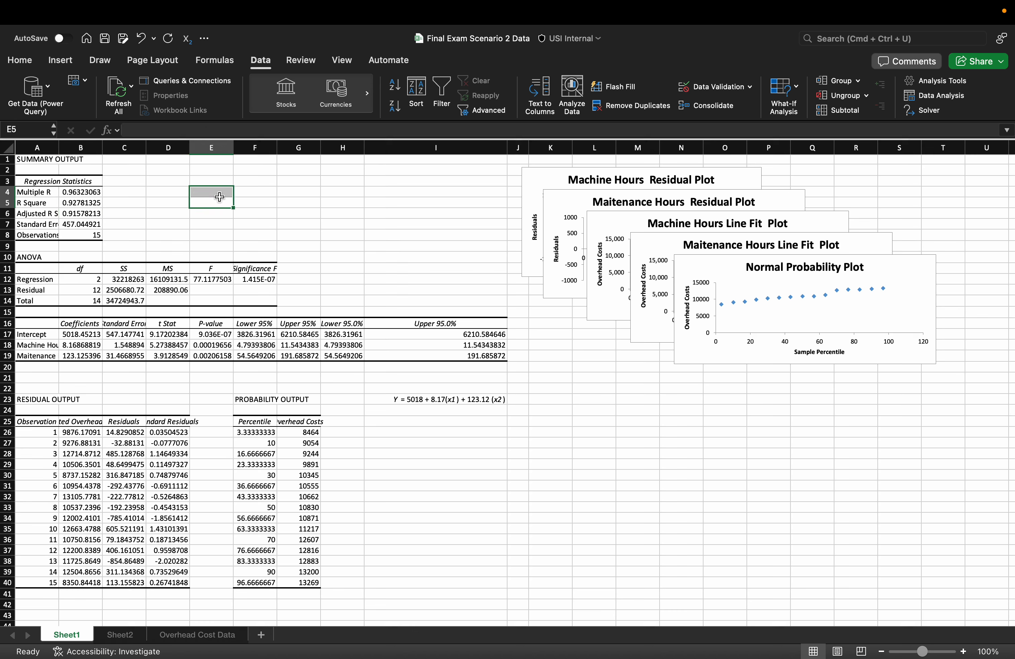
- Review Multiple R again, along with the Adjusted R Square and R Square entries
{"action": "left_click", "coordinate": [100, 194]}
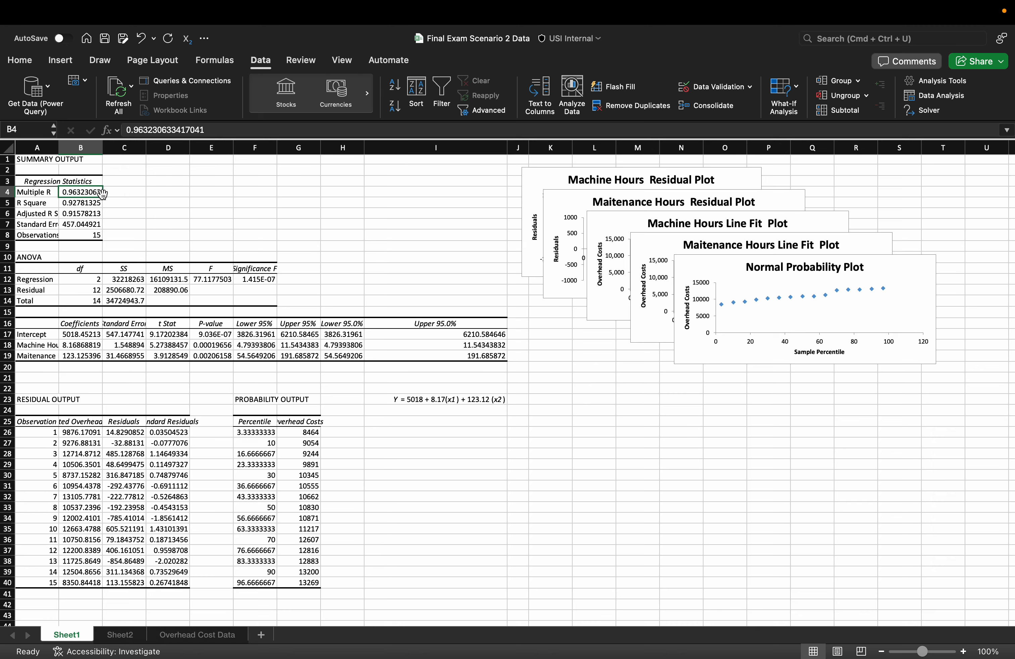
{"action": "left_click", "coordinate": [91, 214]}
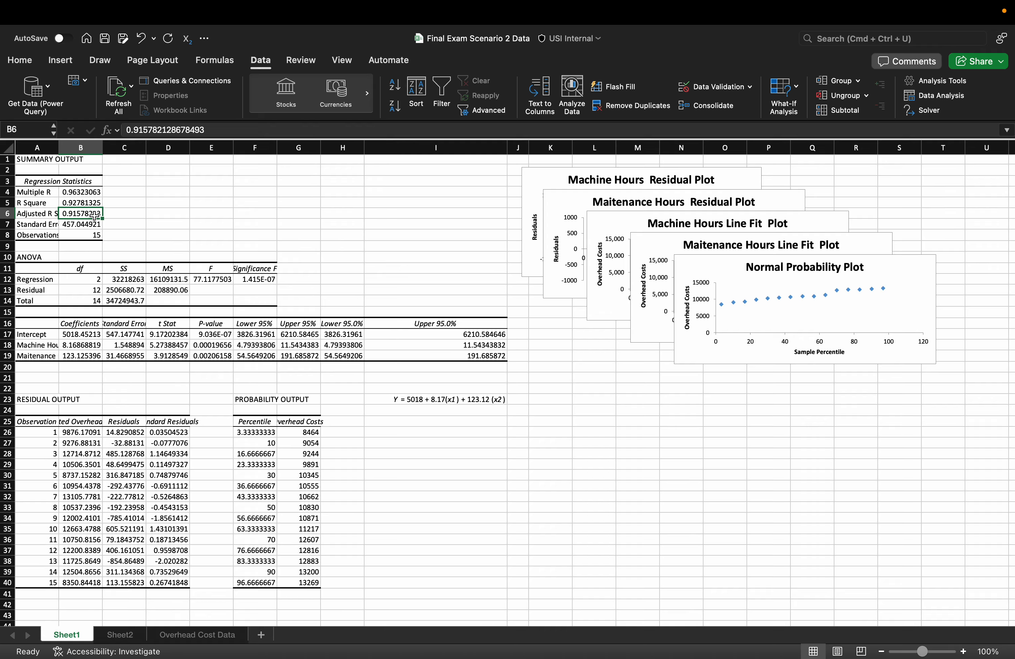
{"action": "left_click", "coordinate": [167, 213]}
{"action": "left_click", "coordinate": [52, 217]}
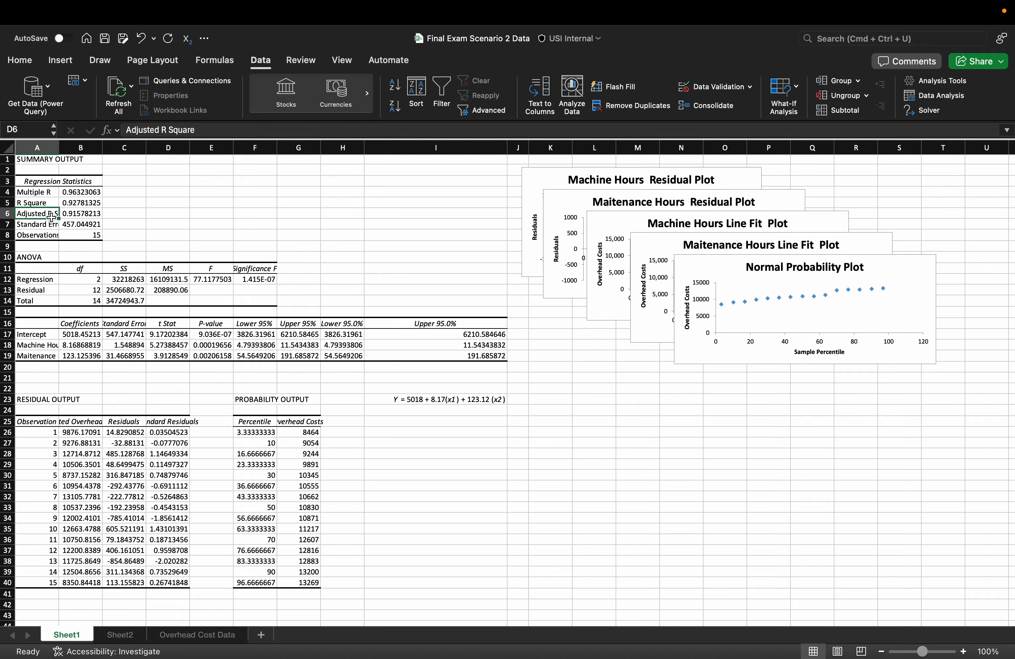
{"action": "left_click", "coordinate": [51, 203]}
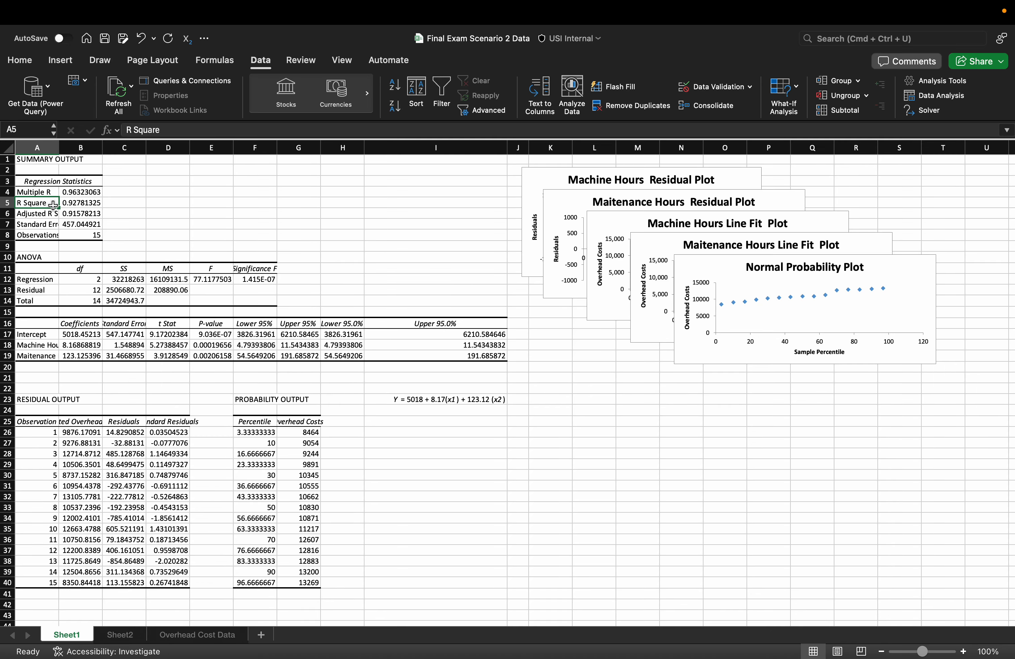
{"action": "left_click", "coordinate": [168, 216]}
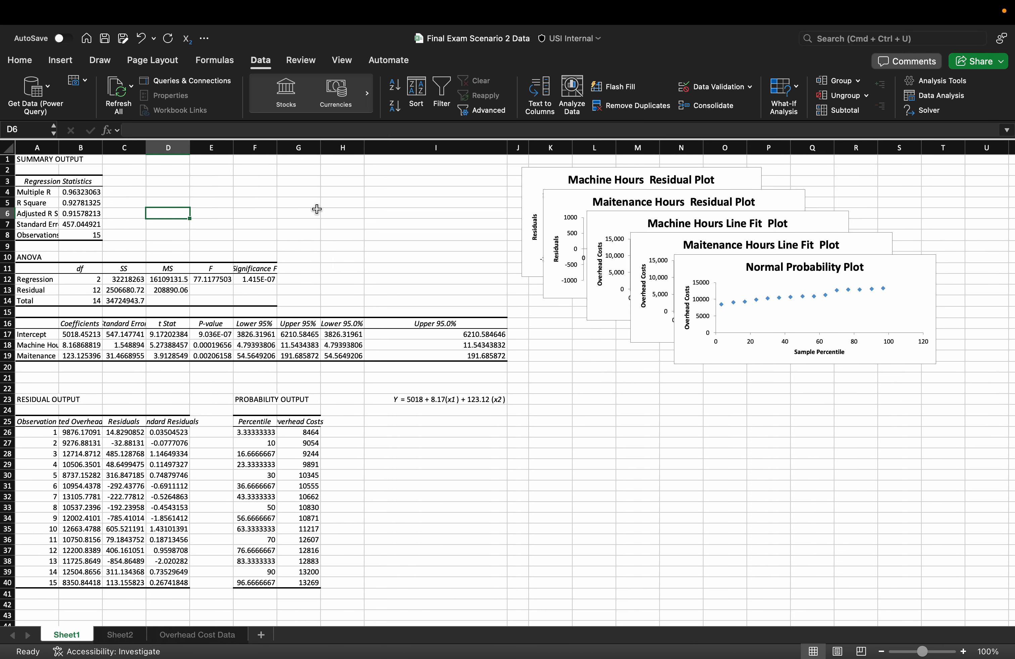
- Look over the ANOVA table and the coefficients table, including Significance F and the P-value column
{"action": "scroll", "coordinate": [316, 208], "scroll_direction": "down", "scroll_amount": 3}
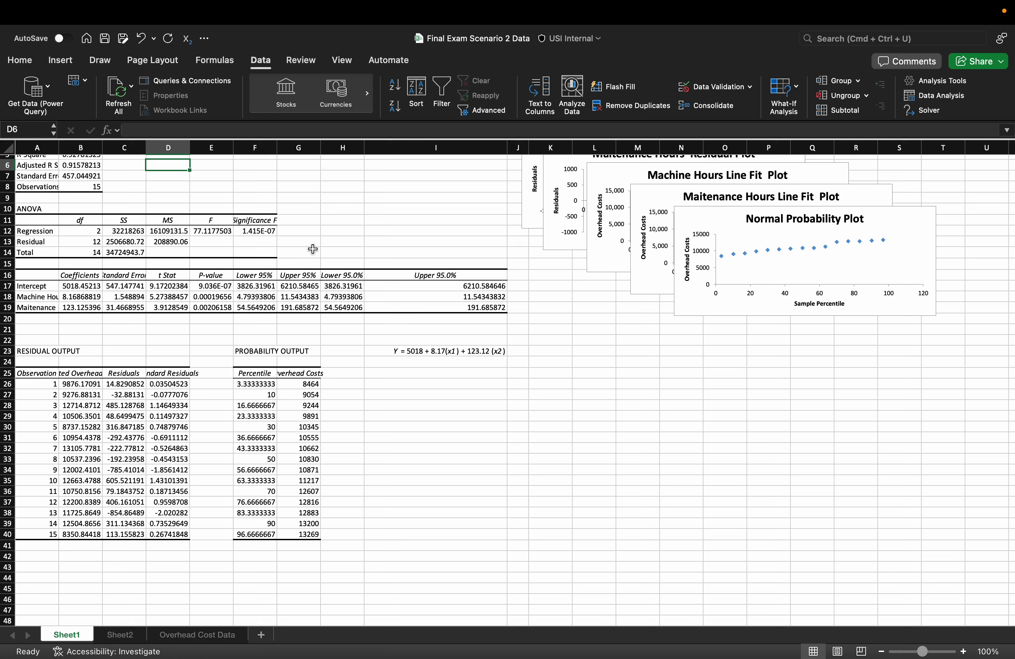
{"action": "scroll", "coordinate": [330, 242], "scroll_direction": "up", "scroll_amount": 2}
{"action": "scroll", "coordinate": [328, 242], "scroll_direction": "up", "scroll_amount": 2}
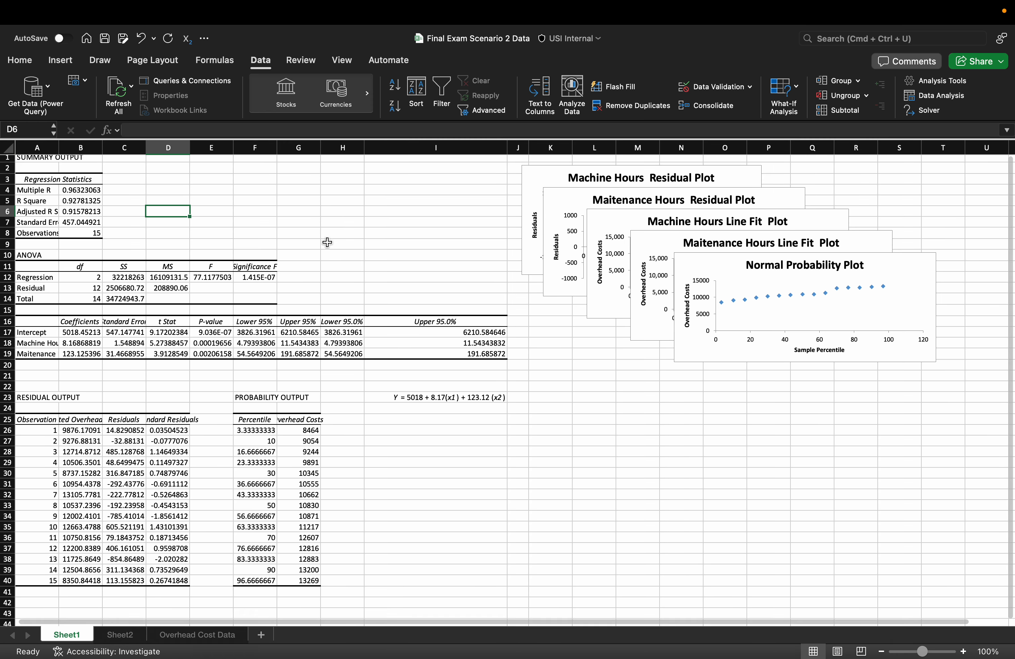
{"action": "scroll", "coordinate": [326, 243], "scroll_direction": "down", "scroll_amount": 2}
{"action": "scroll", "coordinate": [327, 242], "scroll_direction": "down", "scroll_amount": 1}
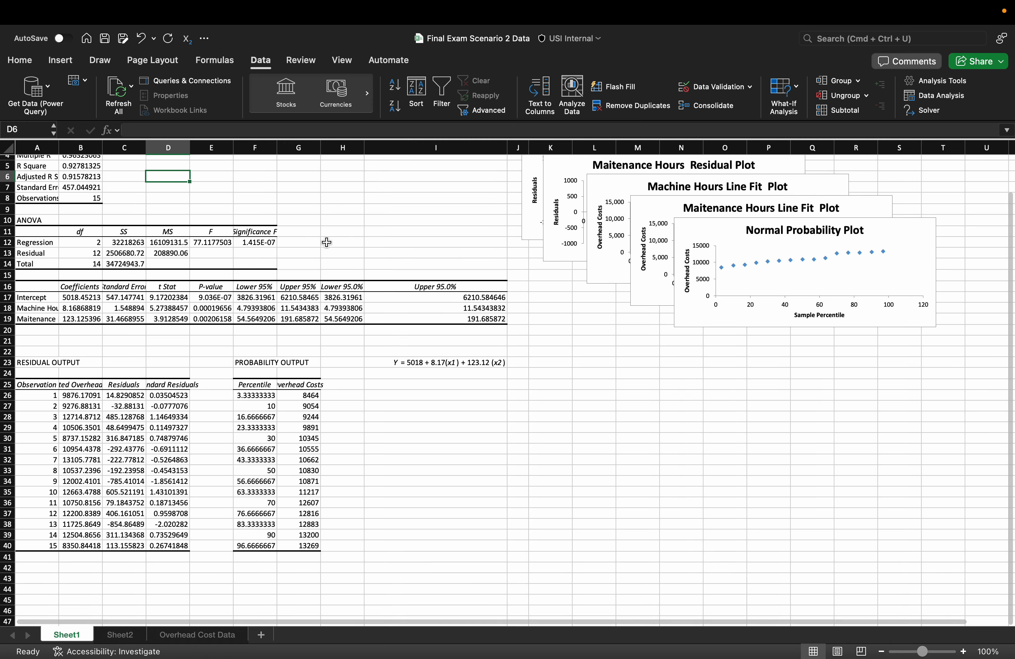
{"action": "scroll", "coordinate": [184, 277], "scroll_direction": "down", "scroll_amount": 2}
{"action": "scroll", "coordinate": [183, 276], "scroll_direction": "down", "scroll_amount": 1}
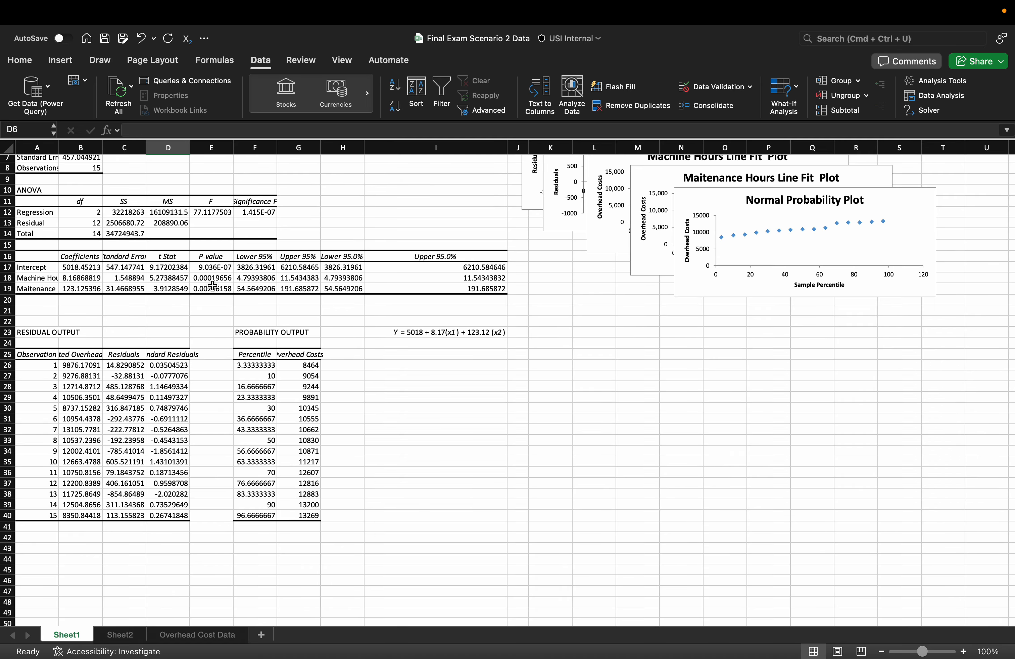
{"action": "scroll", "coordinate": [212, 287], "scroll_direction": "up", "scroll_amount": 1}
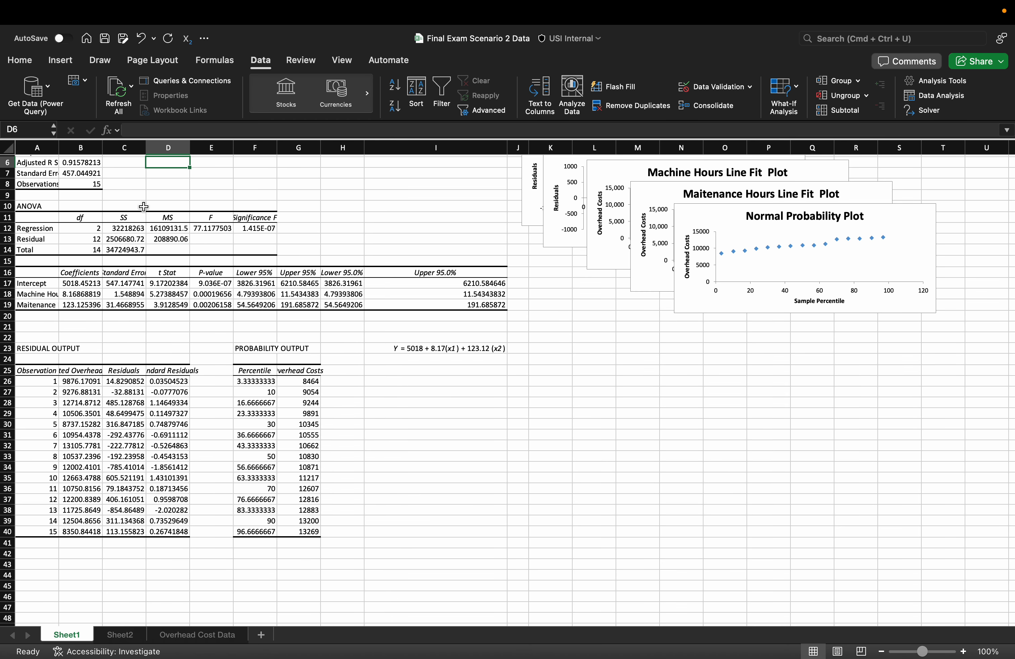
{"action": "scroll", "coordinate": [218, 219], "scroll_direction": "up", "scroll_amount": 1}
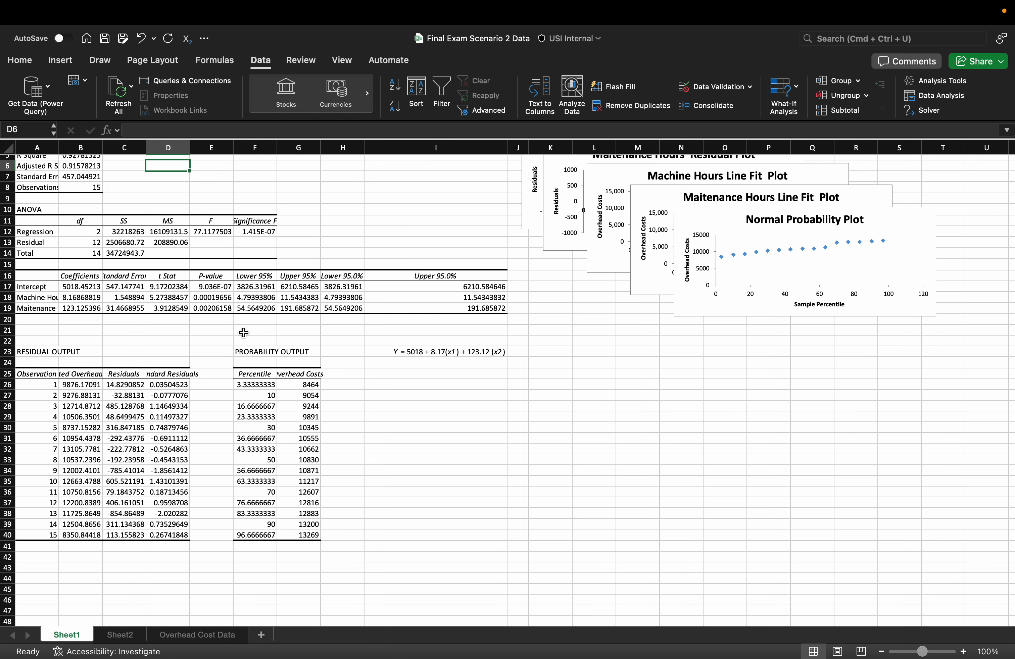
{"action": "scroll", "coordinate": [179, 332], "scroll_direction": "left", "scroll_amount": 1}
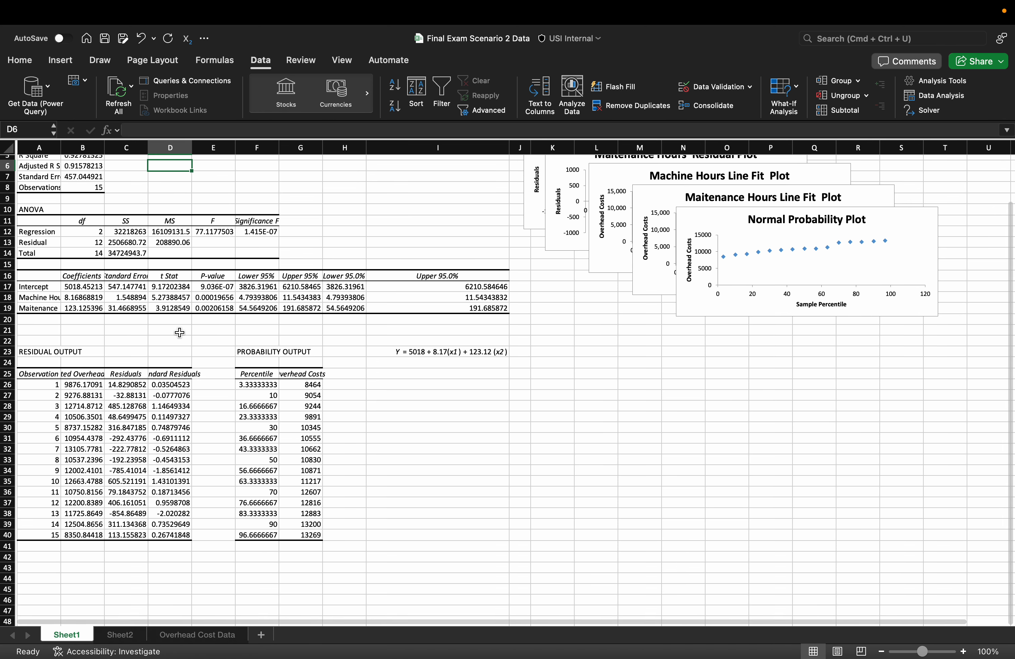
- Examine the P-value for Machine Hours and the Machine Hours and Maitenance Hours rows of the coefficients table
{"action": "left_click", "coordinate": [223, 298]}
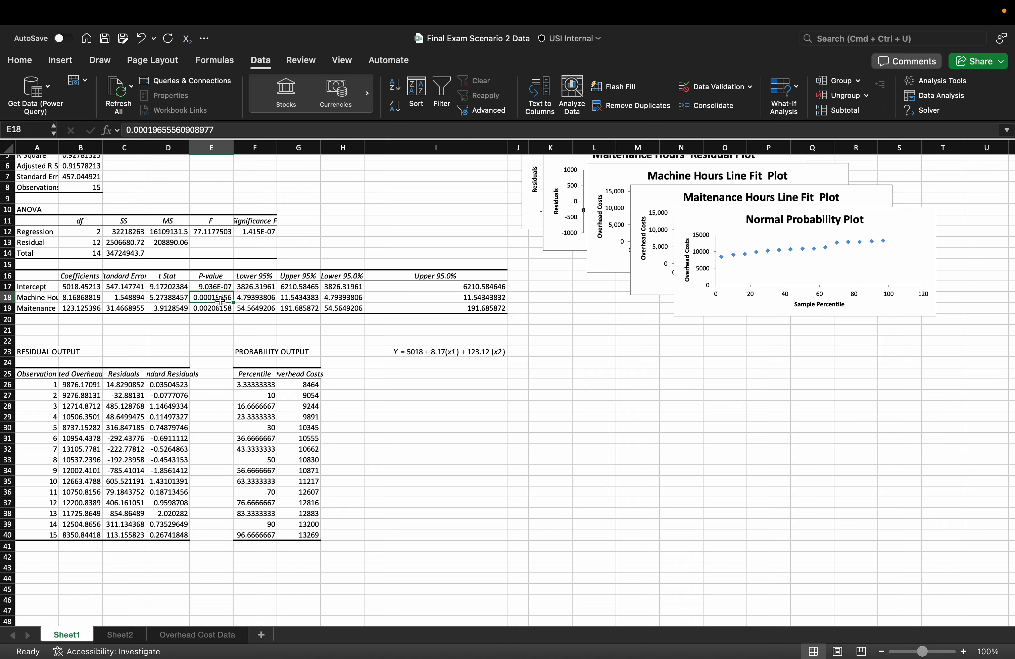
{"action": "left_click", "coordinate": [33, 304]}
{"action": "left_click", "coordinate": [36, 298]}
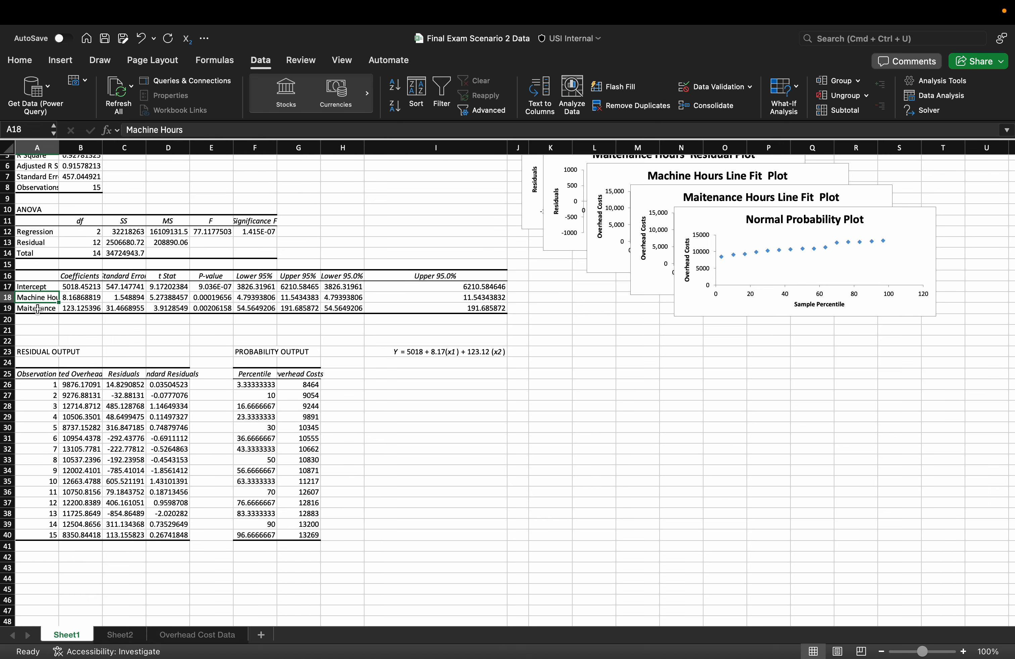
{"action": "left_click", "coordinate": [37, 309]}
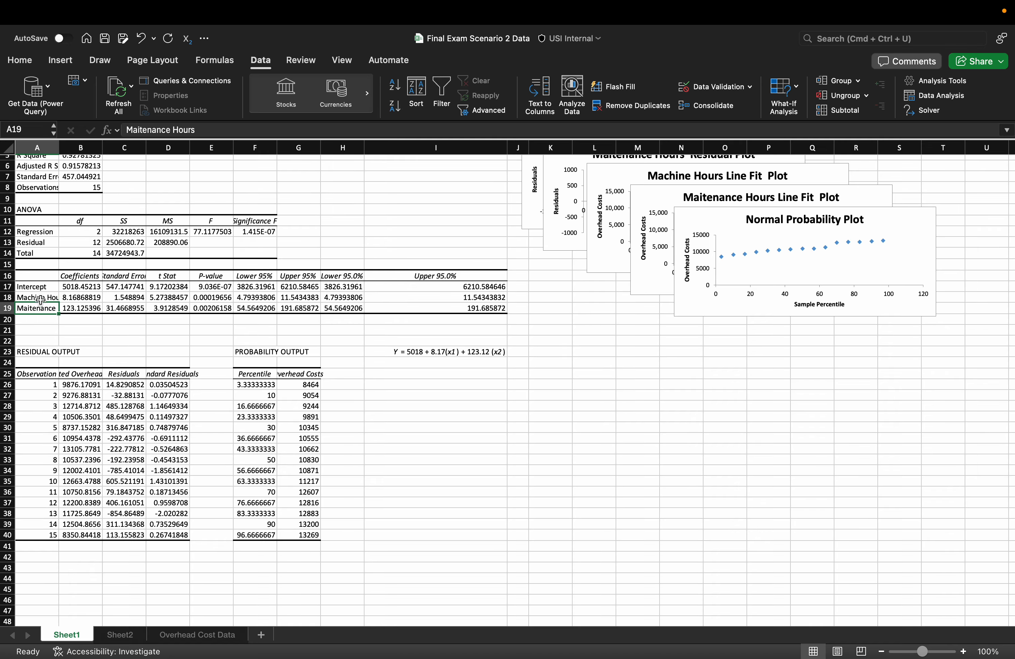
{"action": "left_click", "coordinate": [40, 299]}
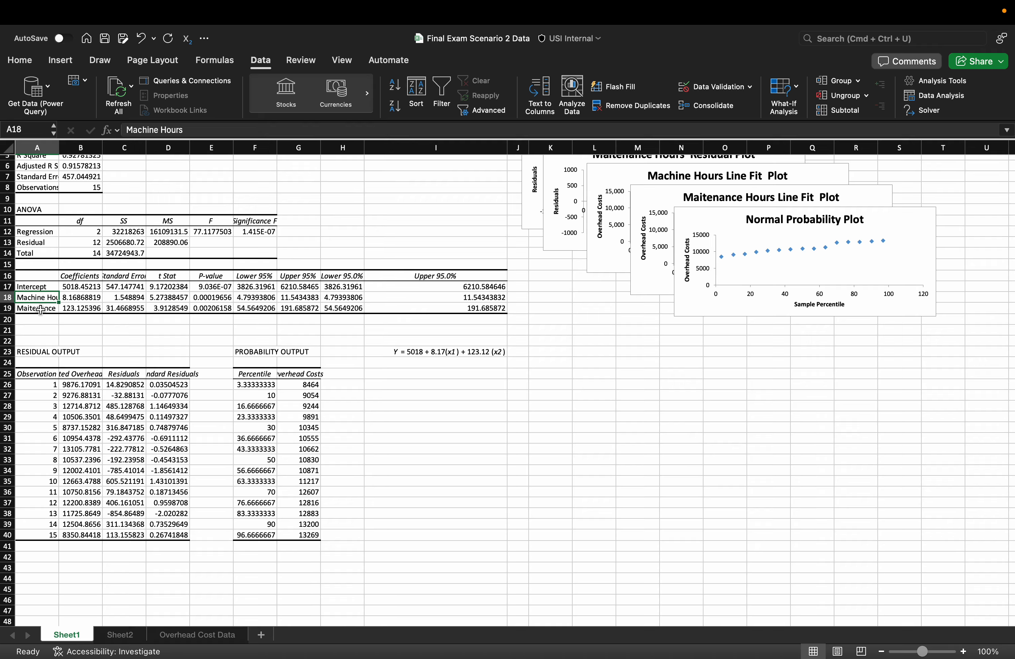
{"action": "left_click", "coordinate": [41, 310]}
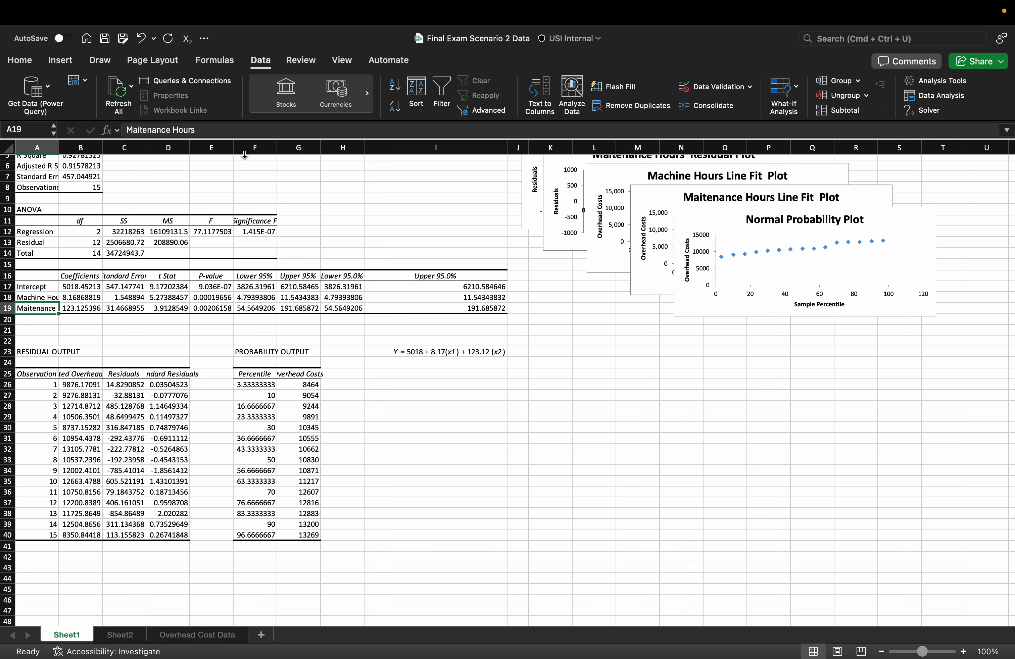
{"action": "left_click", "coordinate": [47, 297]}
{"action": "left_click", "coordinate": [42, 310]}
- Check the Intercept and Machine Hours coefficients against the regression equation in cell I23
{"action": "left_click", "coordinate": [35, 285]}
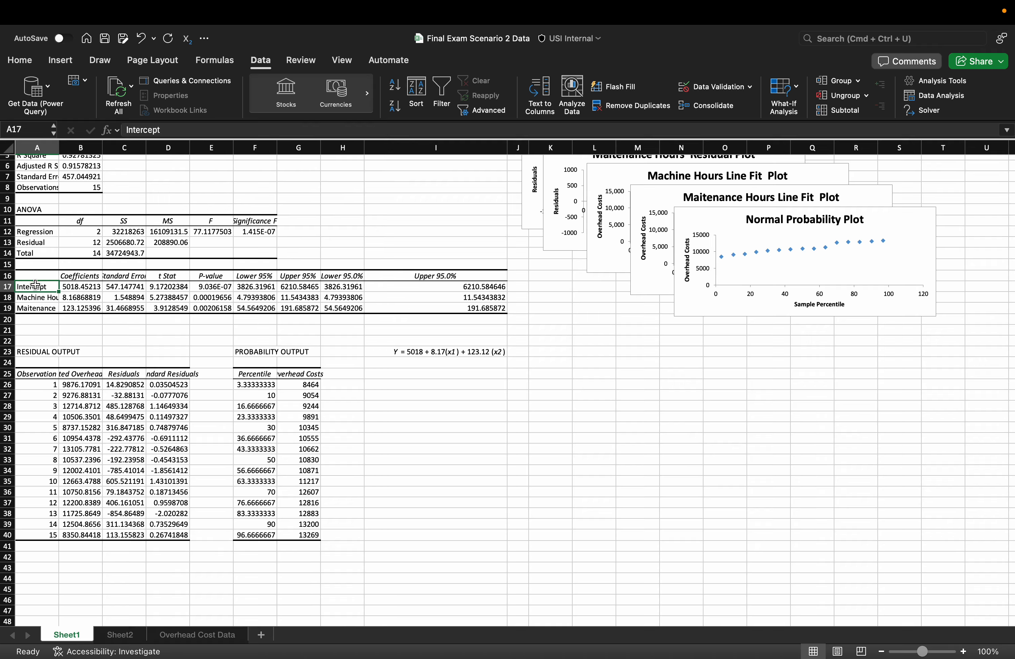
{"action": "left_click", "coordinate": [89, 286]}
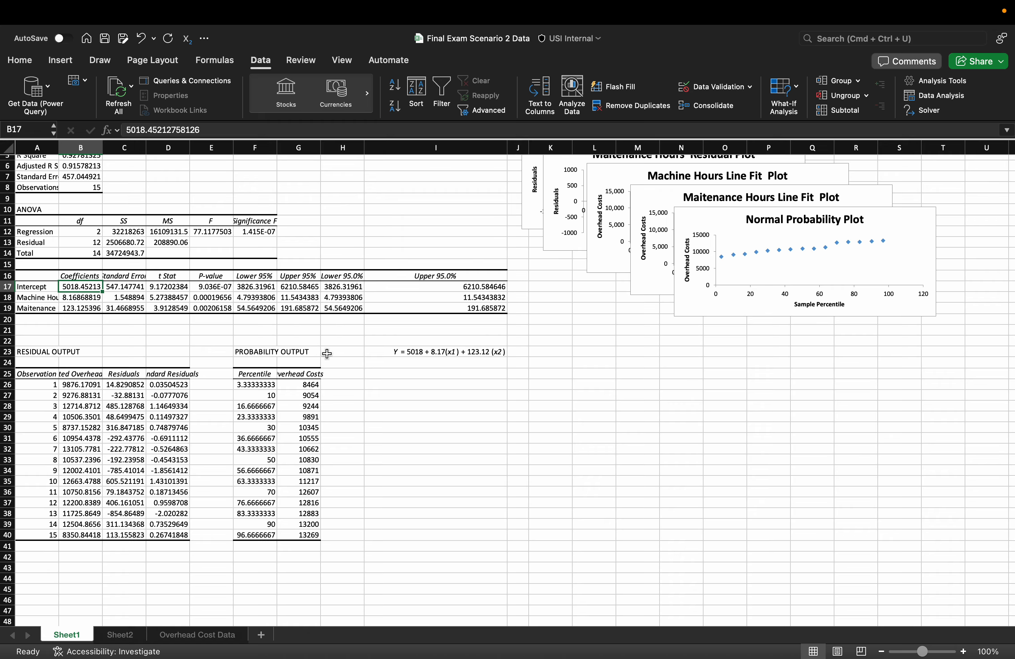
{"action": "left_click", "coordinate": [414, 354]}
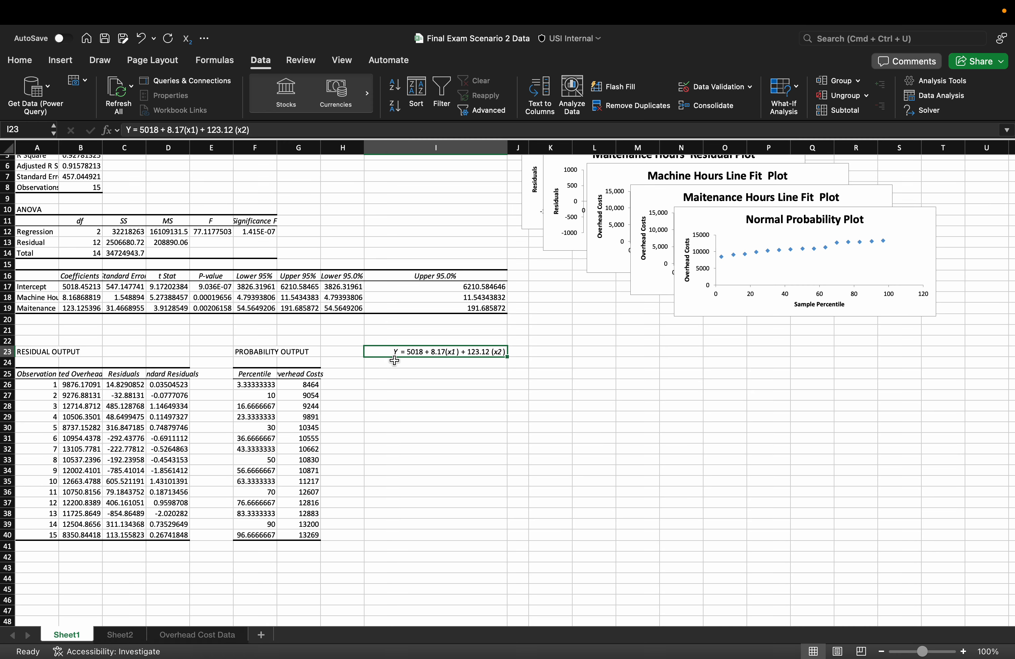
{"action": "scroll", "coordinate": [394, 361], "scroll_direction": "down", "scroll_amount": 1}
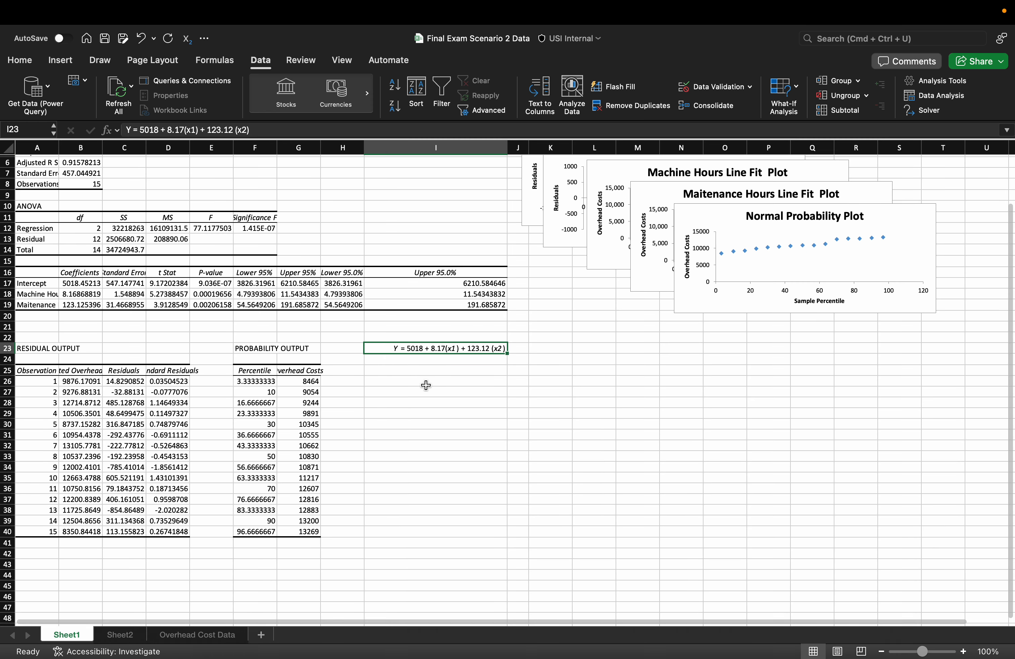
{"action": "scroll", "coordinate": [140, 383], "scroll_direction": "down", "scroll_amount": 1}
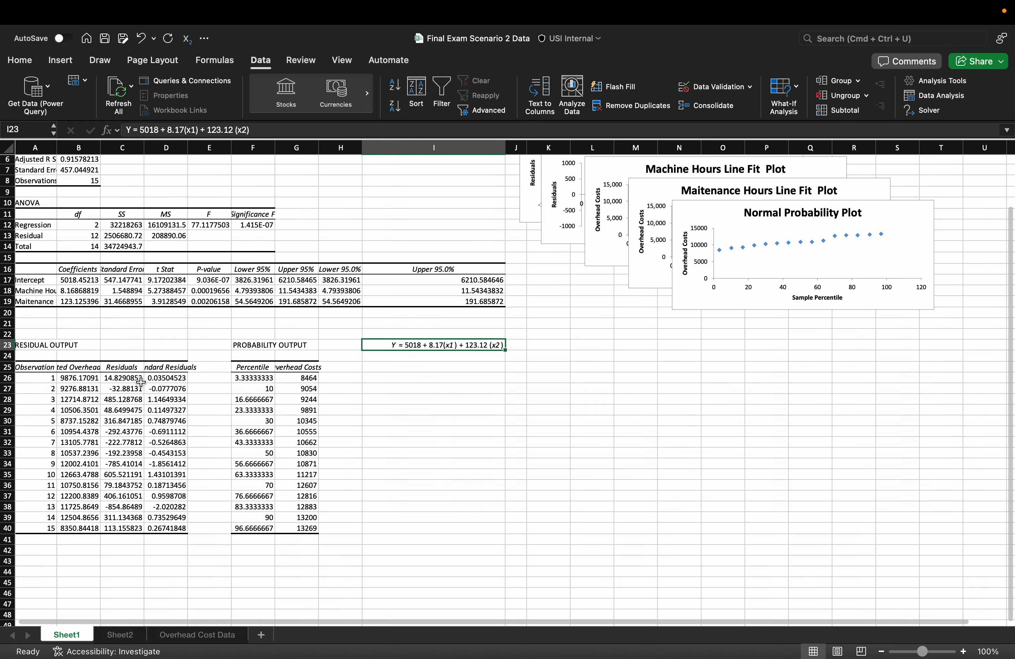
{"action": "scroll", "coordinate": [140, 383], "scroll_direction": "down", "scroll_amount": 1}
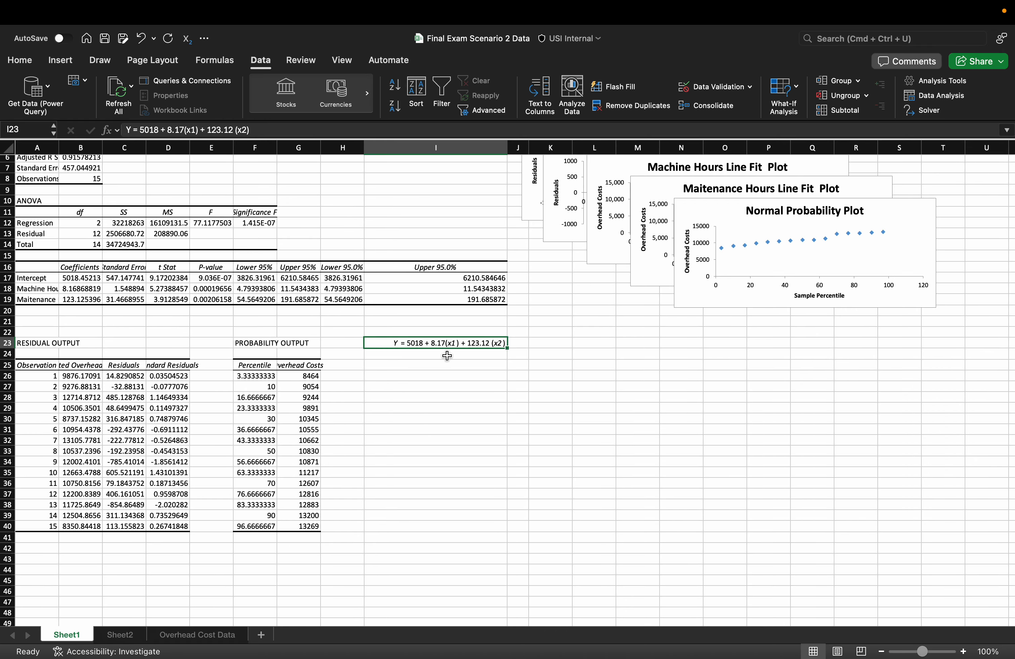
{"action": "left_click", "coordinate": [76, 290]}
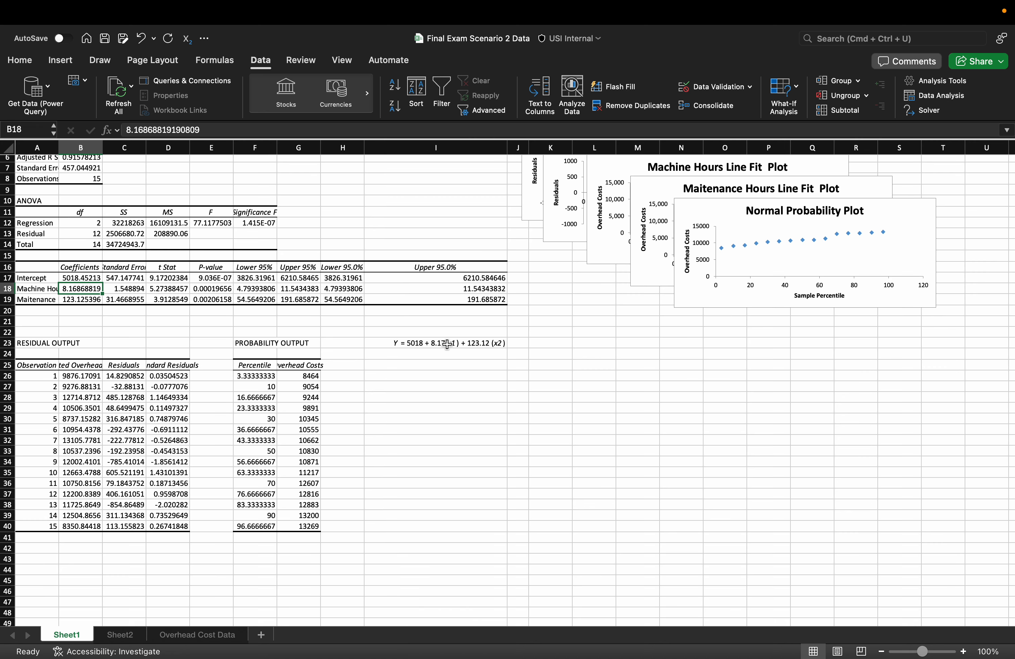
{"action": "left_click", "coordinate": [421, 349]}
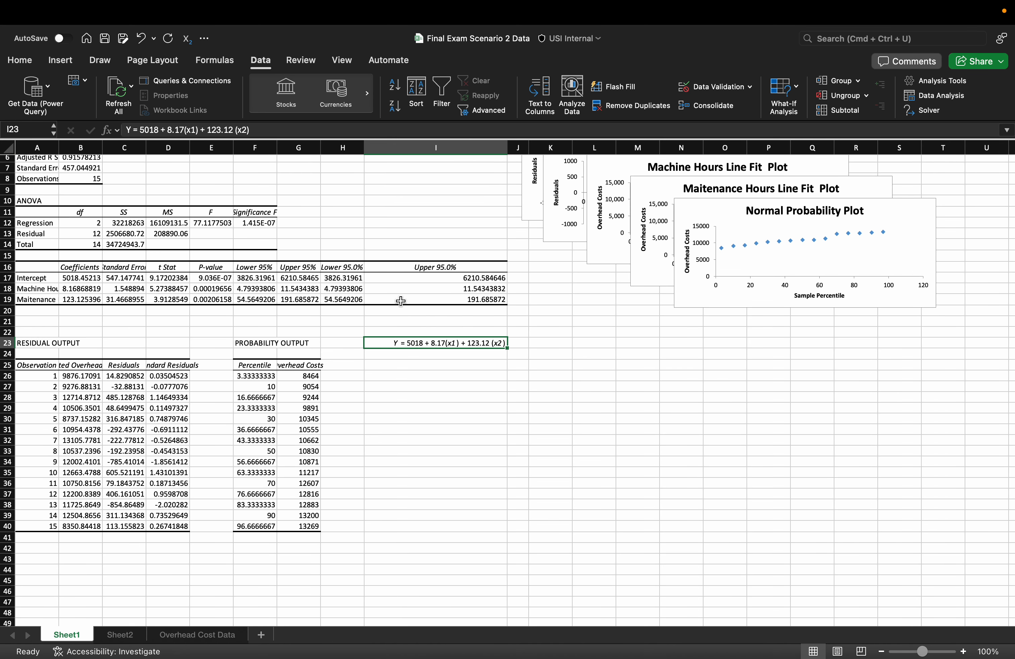
- Correct the x2 coefficient in the regression equation in cell I23 to 123.13
{"action": "left_click", "coordinate": [232, 129]}
{"action": "key", "text": "BackSpace"}
{"action": "type", "text": "3"}
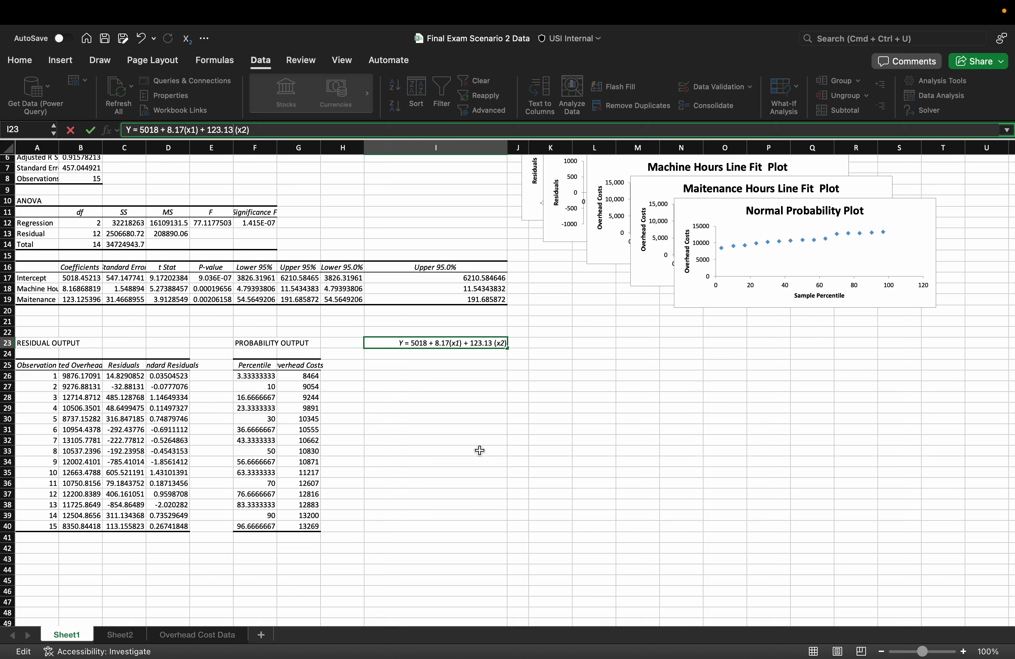
{"action": "left_click", "coordinate": [431, 419]}
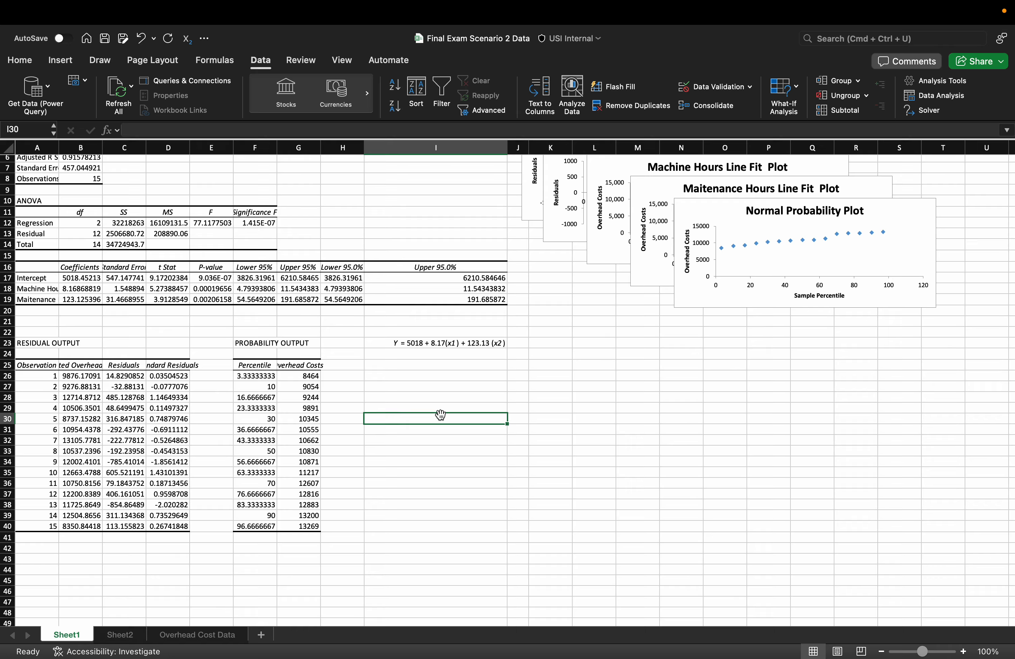
- Review the terms of the regression equation in cell I23, including the intercept and the x1 and x2 coefficients
{"action": "left_click", "coordinate": [393, 375]}
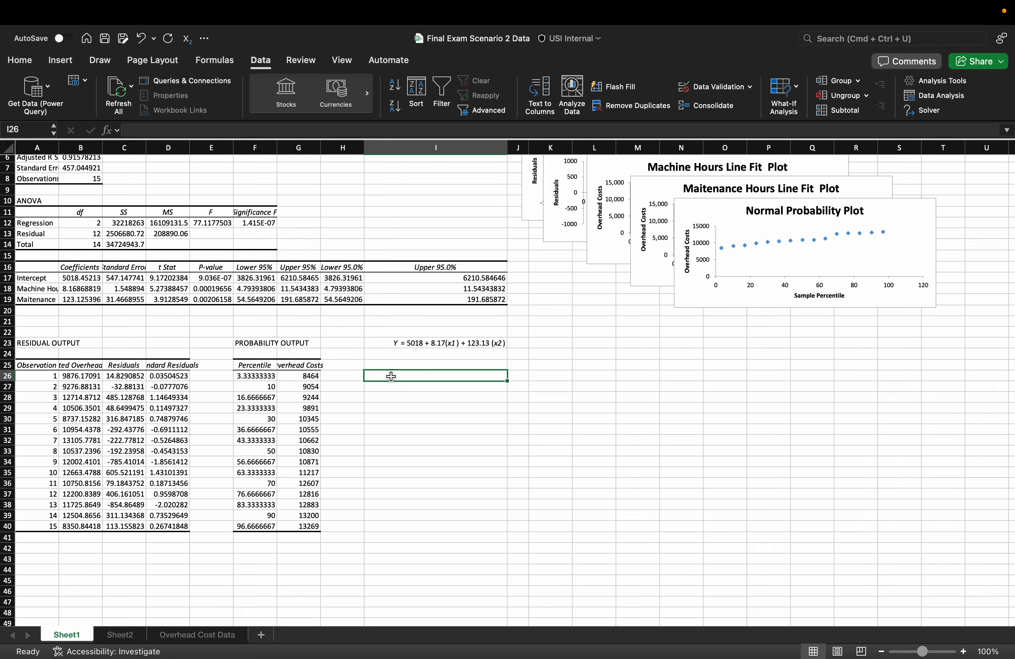
{"action": "left_click", "coordinate": [421, 343]}
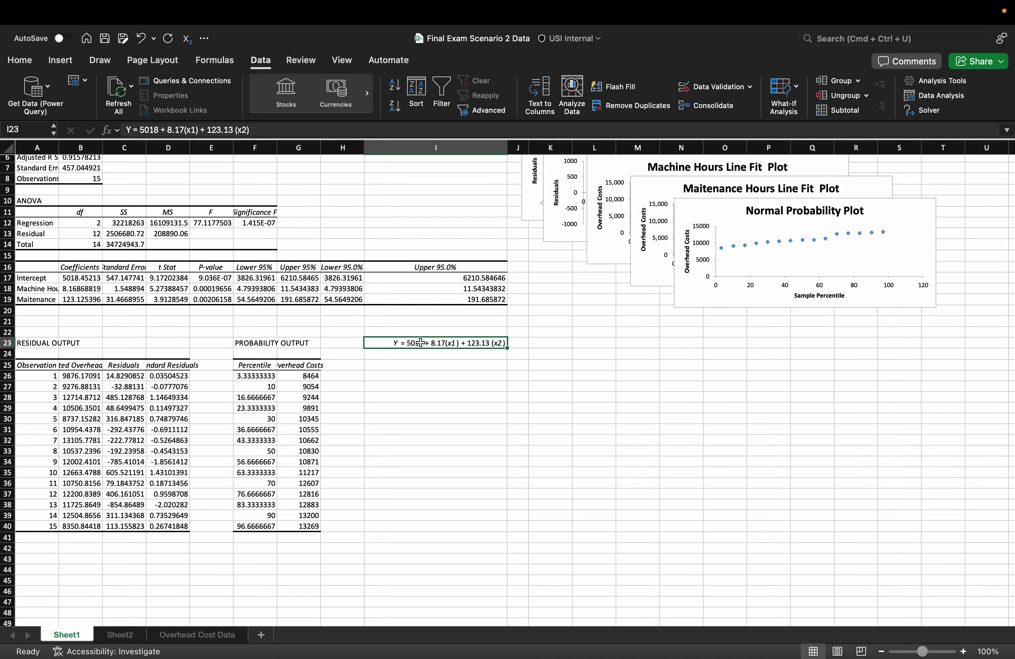
{"action": "left_click", "coordinate": [149, 129]}
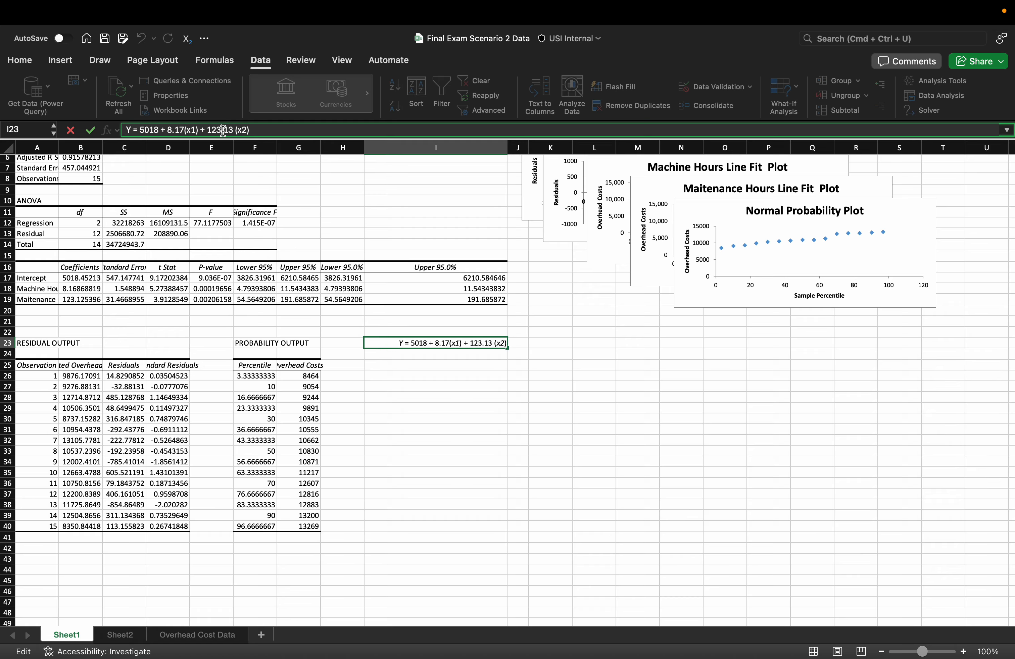
{"action": "left_click", "coordinate": [176, 131]}
{"action": "left_click", "coordinate": [440, 399]}
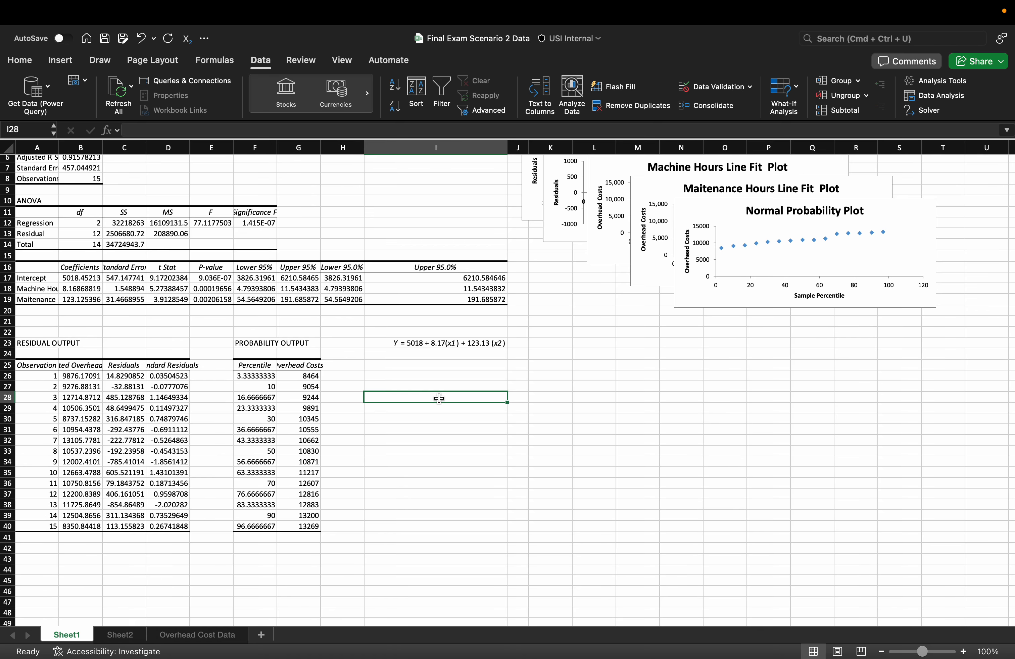
{"action": "left_click", "coordinate": [444, 344]}
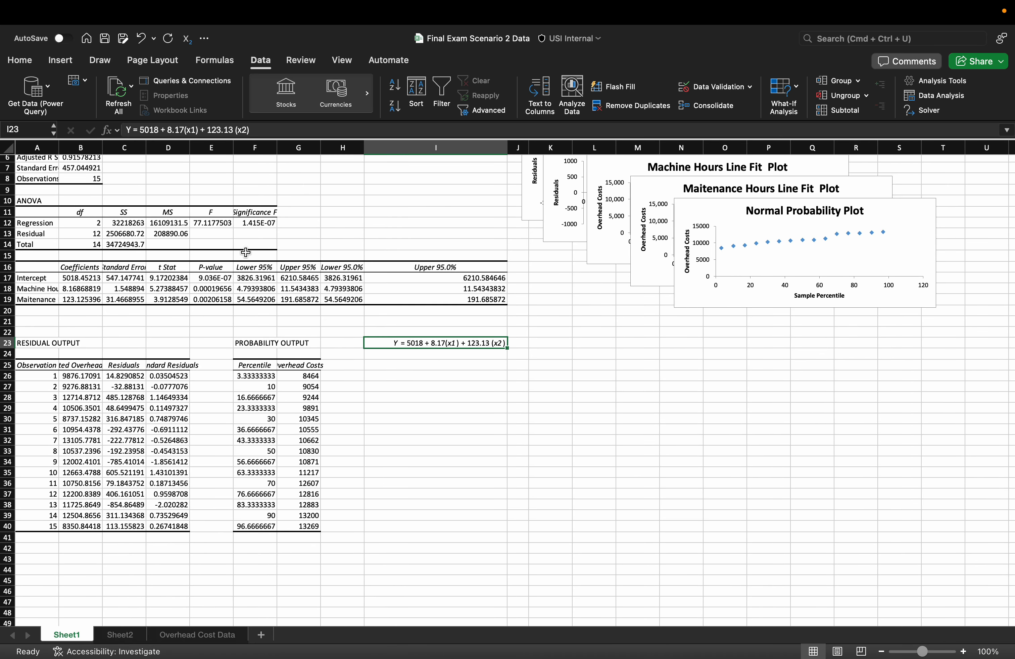
- Check the Multiple R and Adjusted R Square values in the regression statistics
{"action": "scroll", "coordinate": [211, 251], "scroll_direction": "up", "scroll_amount": 5}
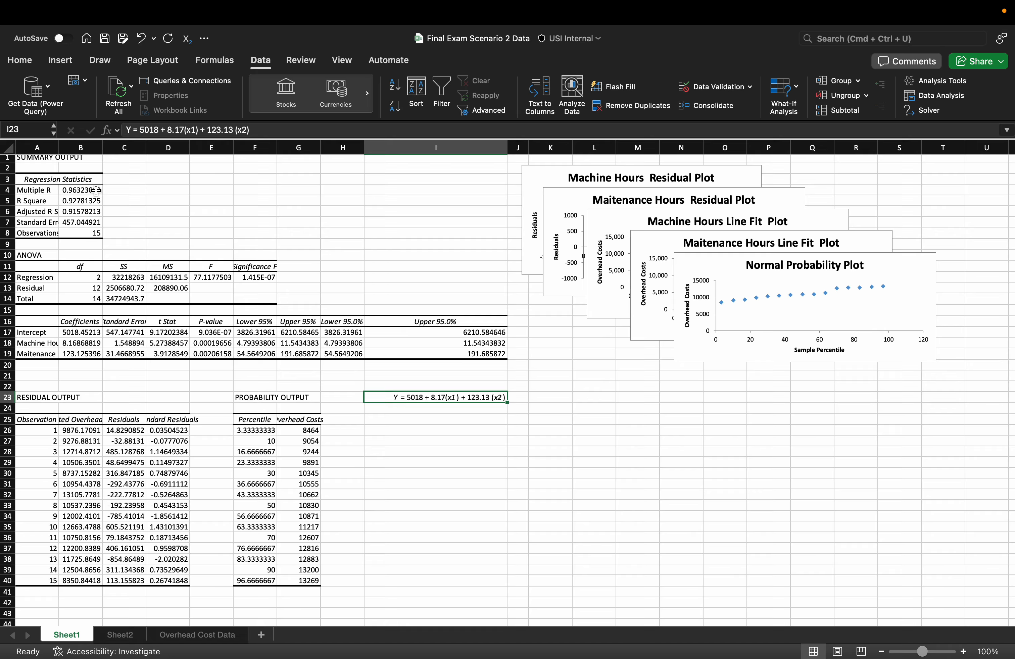
{"action": "left_click", "coordinate": [92, 215]}
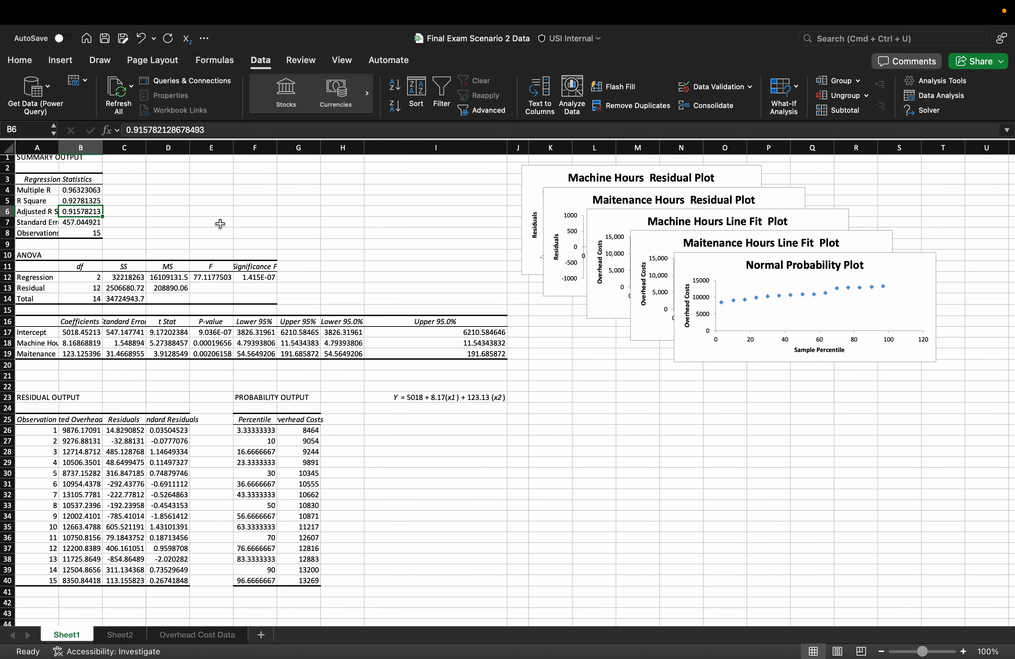
{"action": "scroll", "coordinate": [218, 224], "scroll_direction": "down", "scroll_amount": 2}
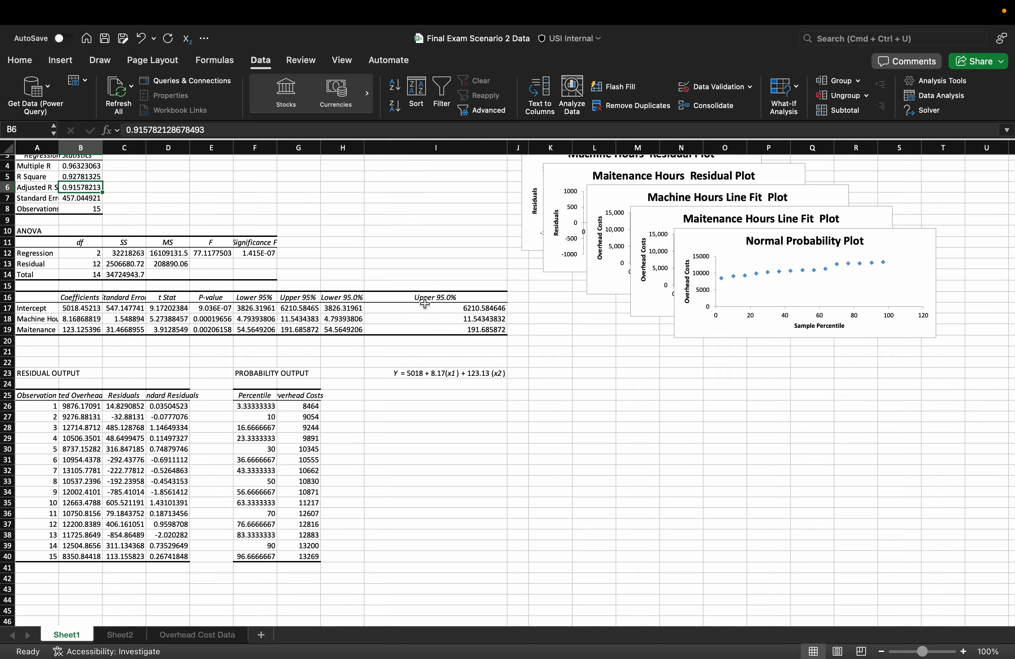
- Take the workbook out of full screen and arrange it side by side with the Word document containing the final exam
{"action": "mouse_move", "coordinate": [153, 1]}
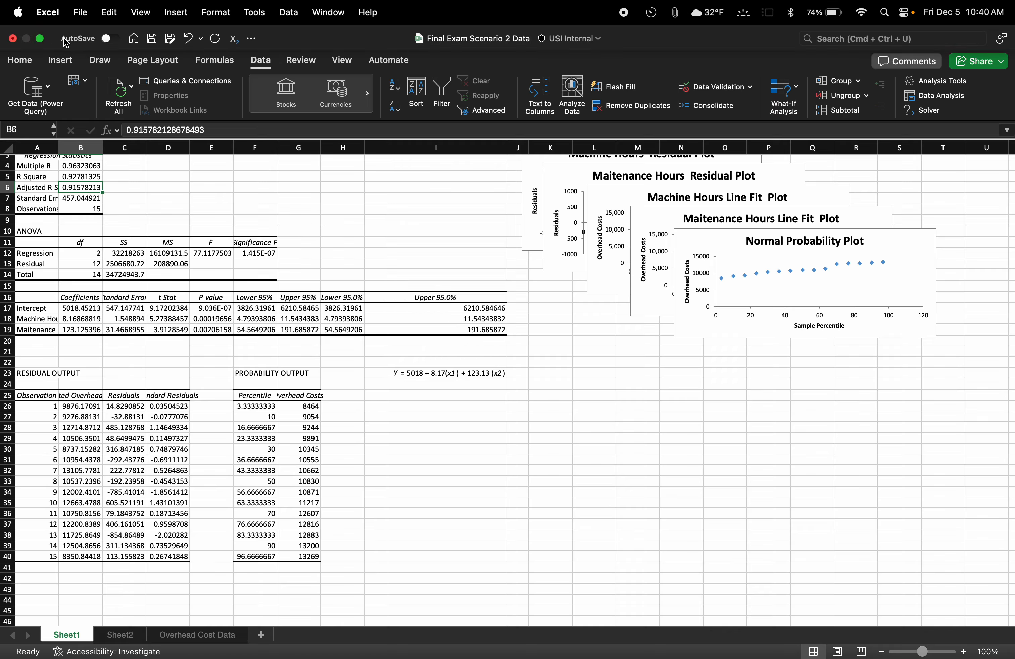
{"action": "left_click", "coordinate": [42, 41]}
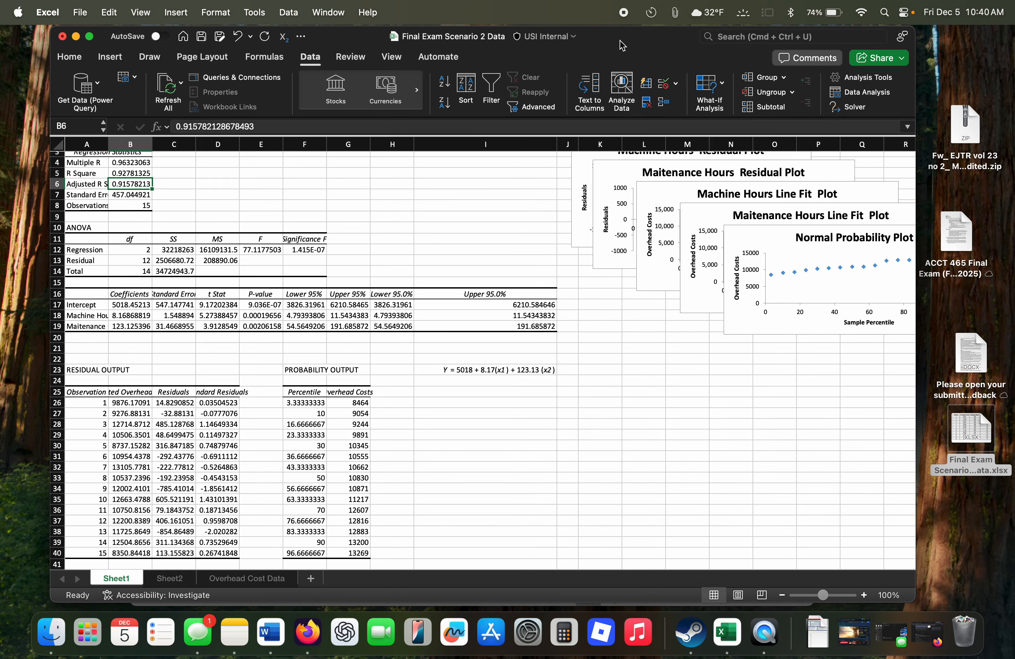
{"action": "left_click_drag", "start_coordinate": [620, 40], "coordinate": [1014, 28]}
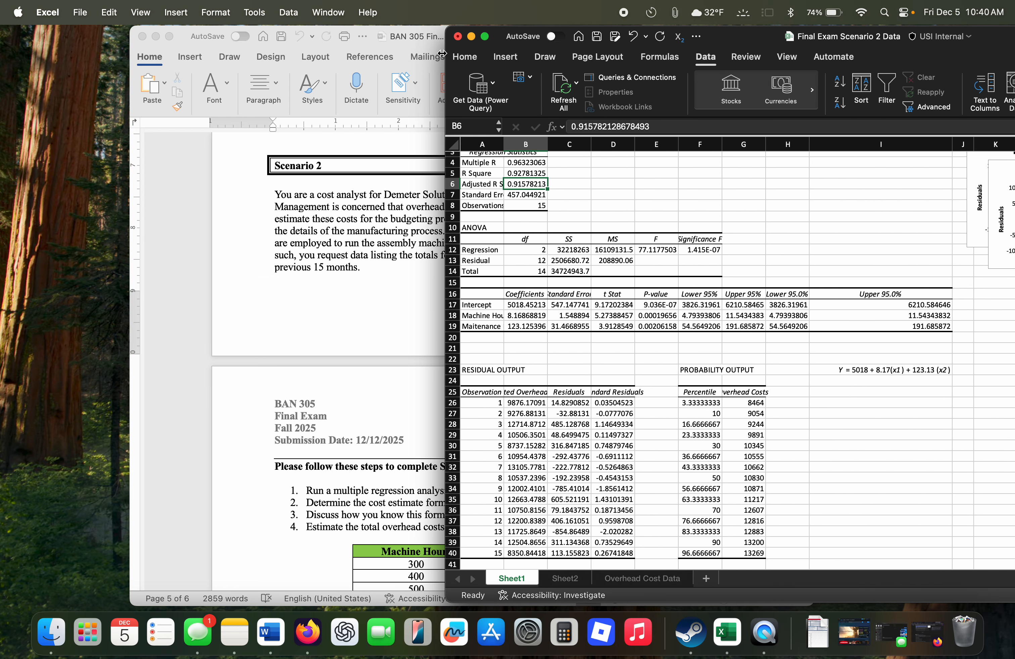
{"action": "left_click_drag", "start_coordinate": [405, 36], "coordinate": [222, 8]}
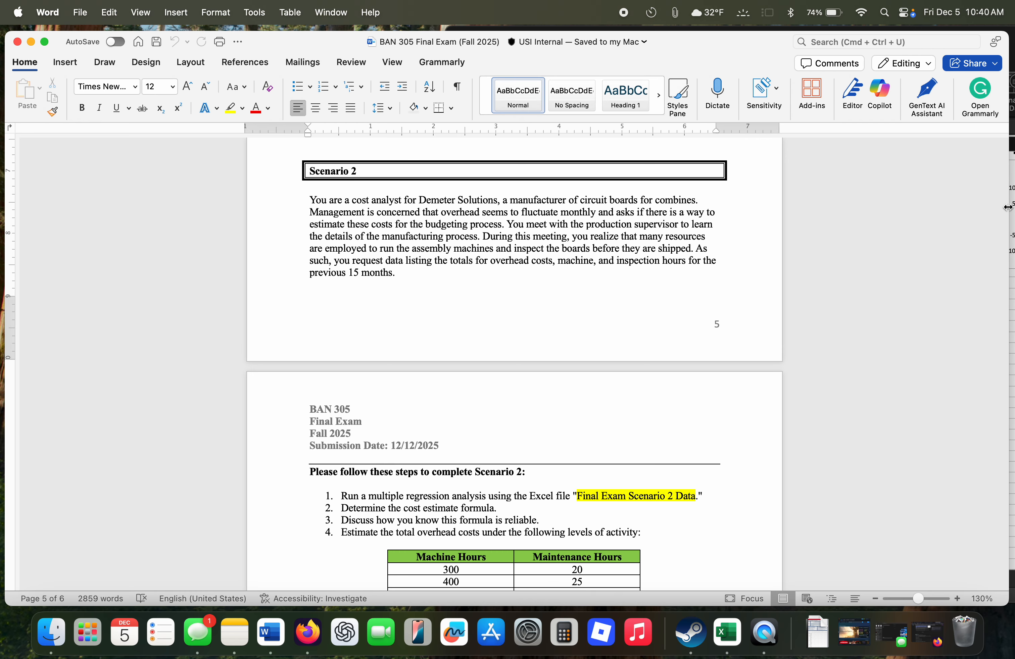
{"action": "left_click_drag", "start_coordinate": [1008, 207], "coordinate": [430, 187]}
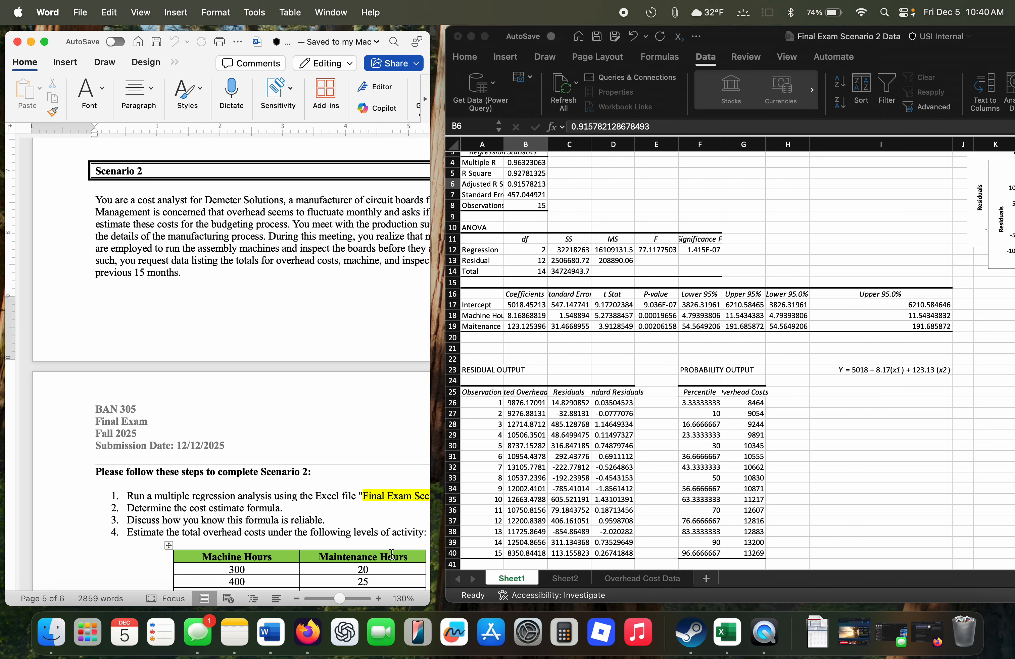
- Examine the exam's activity-level table in Word, focusing on the 300 machine hours and 20 maintenance hours row, and return to the Excel workbook
{"action": "scroll", "coordinate": [229, 414], "scroll_direction": "down", "scroll_amount": 3}
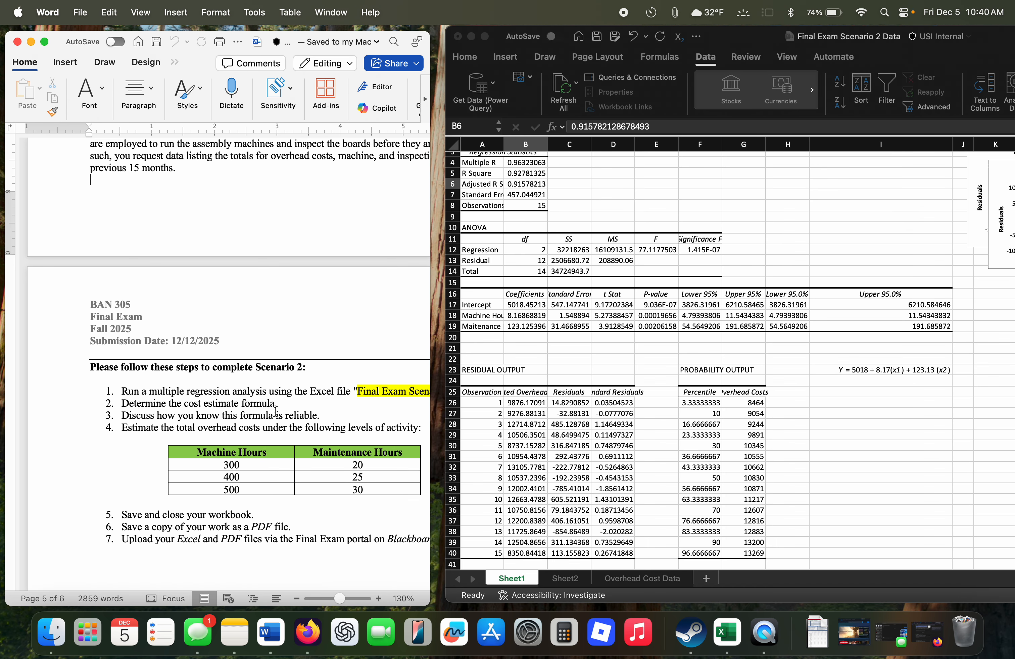
{"action": "double_click", "coordinate": [226, 465]}
{"action": "double_click", "coordinate": [353, 465]}
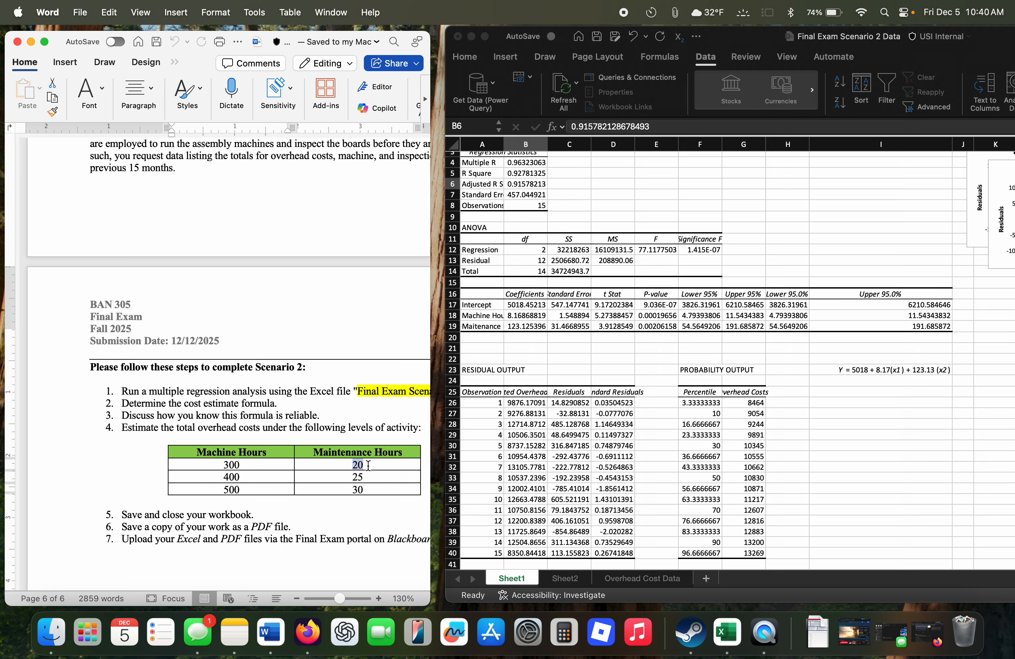
{"action": "left_click", "coordinate": [231, 464]}
{"action": "left_click", "coordinate": [843, 382]}
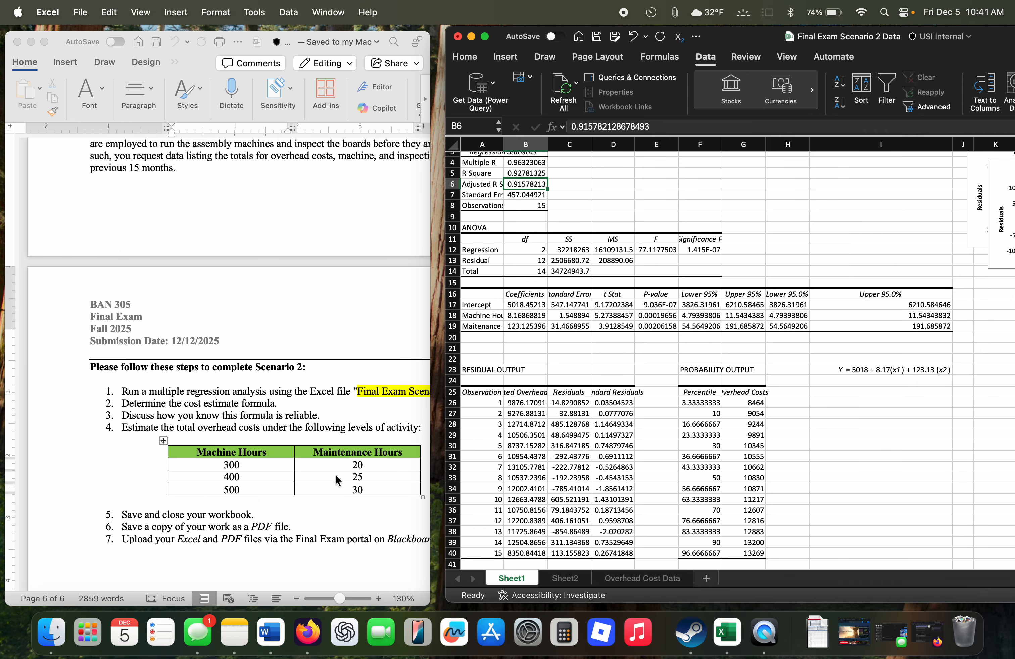
{"action": "scroll", "coordinate": [510, 420], "scroll_direction": "down", "scroll_amount": 5}
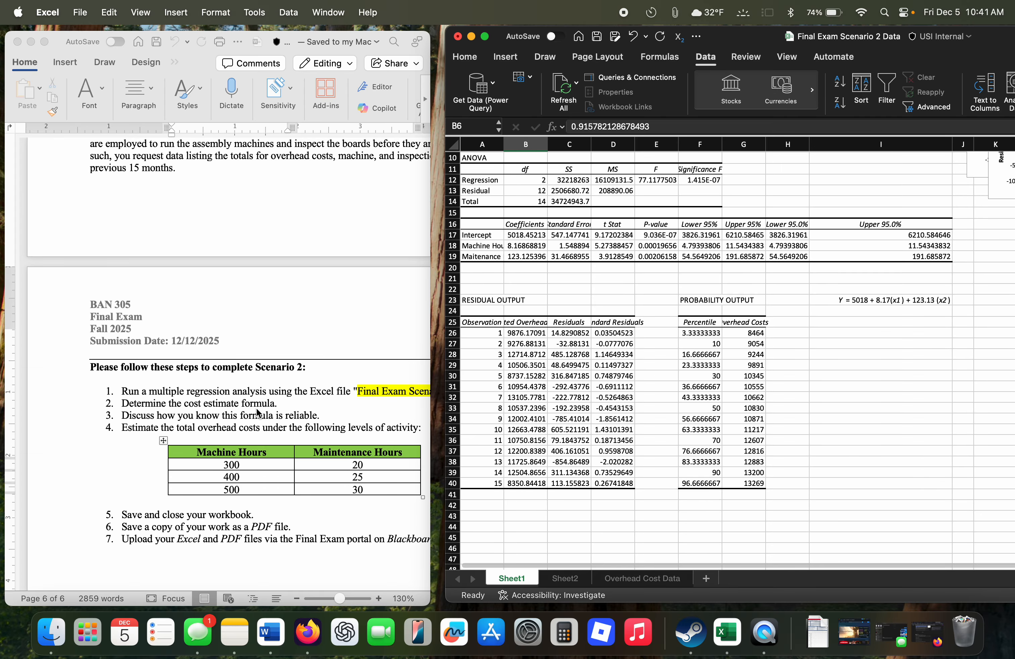
{"action": "scroll", "coordinate": [749, 354], "scroll_direction": "up", "scroll_amount": 5}
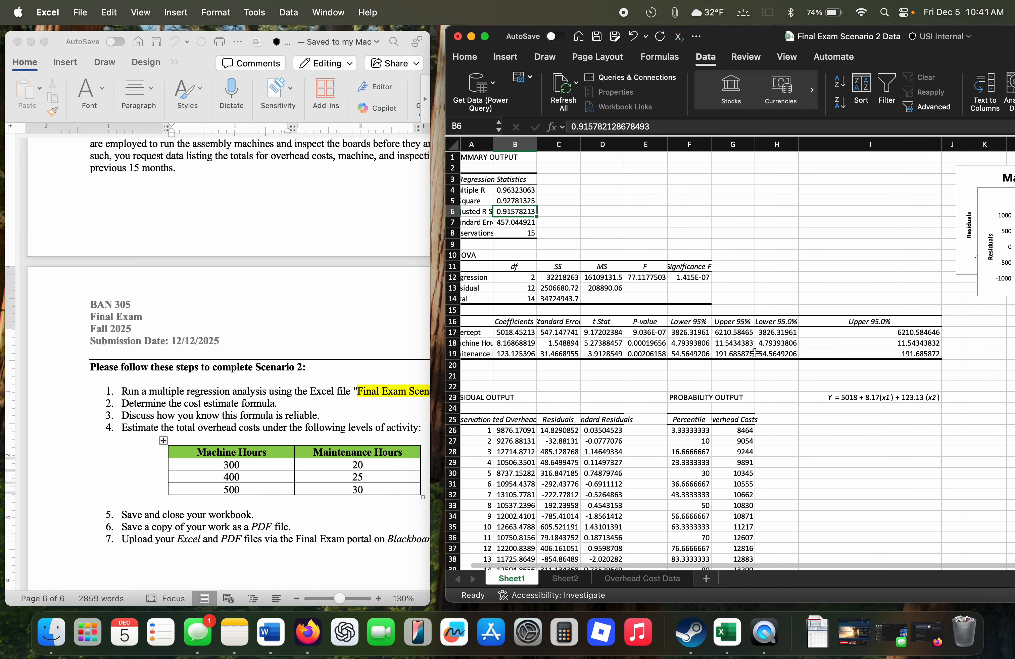
{"action": "scroll", "coordinate": [749, 355], "scroll_direction": "left", "scroll_amount": 2}
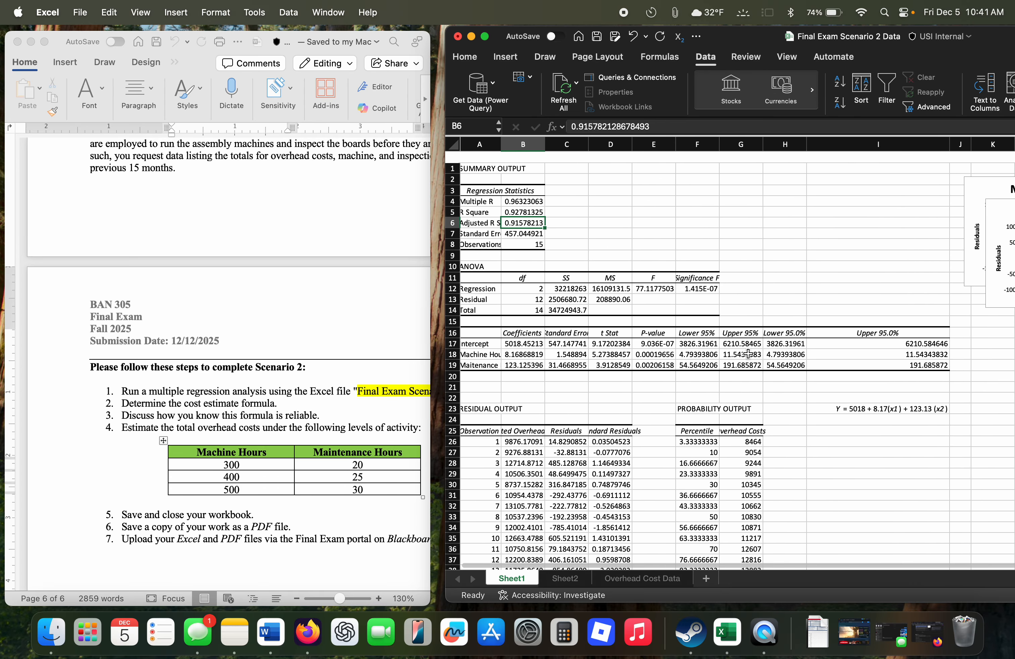
{"action": "scroll", "coordinate": [728, 351], "scroll_direction": "down", "scroll_amount": 5}
{"action": "scroll", "coordinate": [728, 352], "scroll_direction": "up", "scroll_amount": 5}
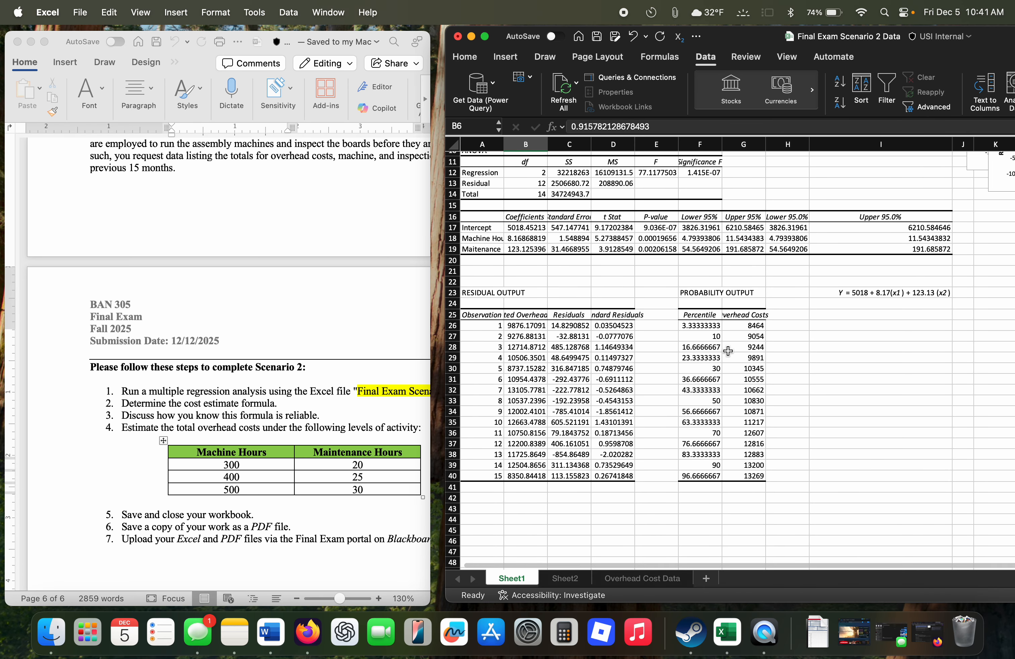
{"action": "scroll", "coordinate": [728, 351], "scroll_direction": "down", "scroll_amount": 1}
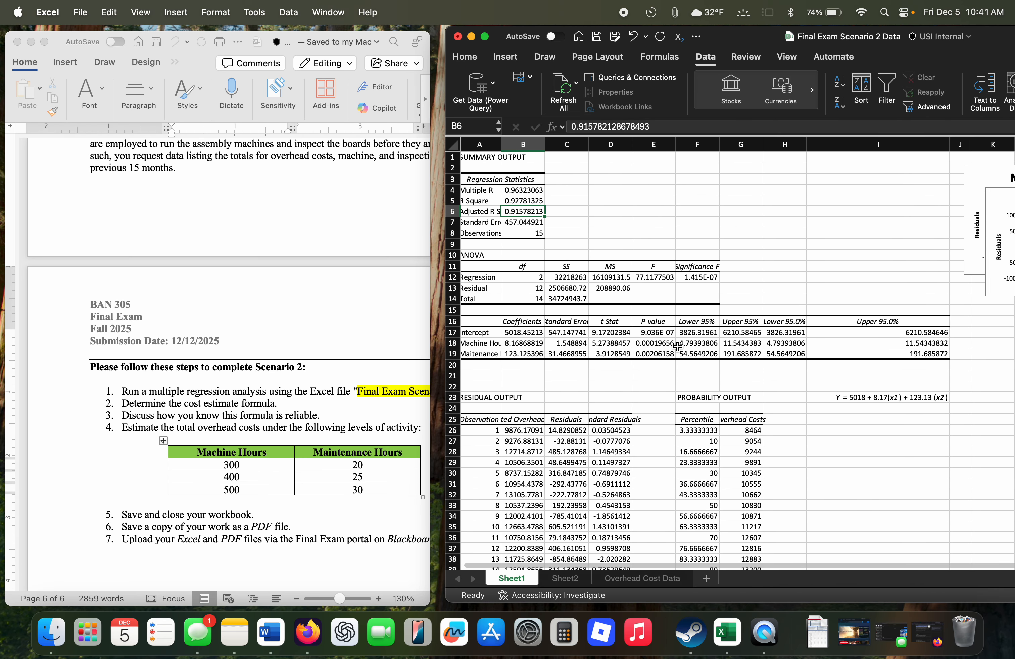
{"action": "scroll", "coordinate": [678, 347], "scroll_direction": "up", "scroll_amount": 1}
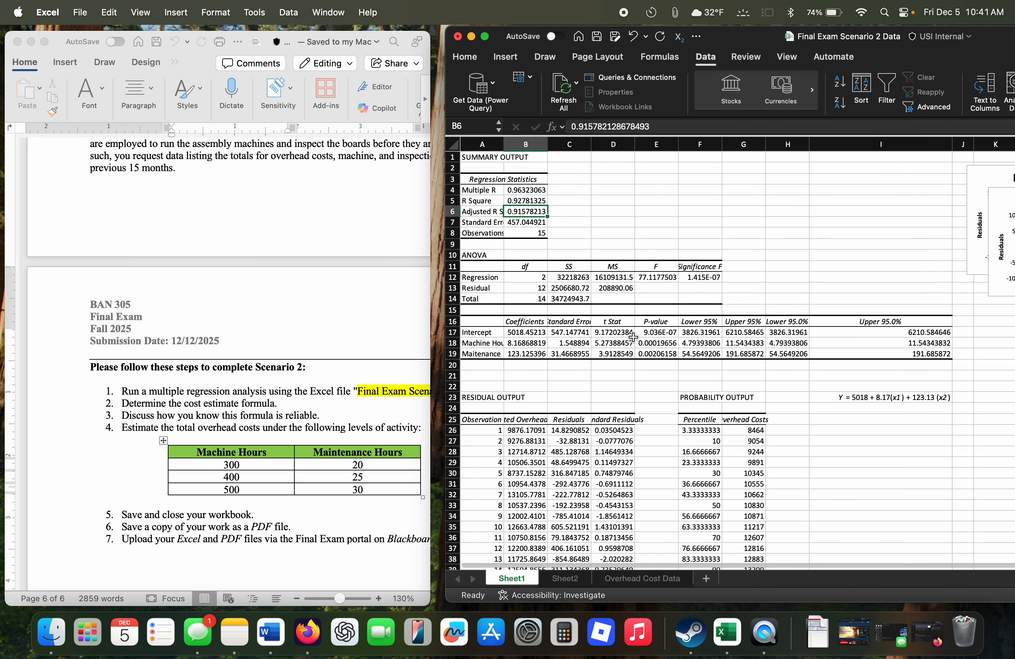